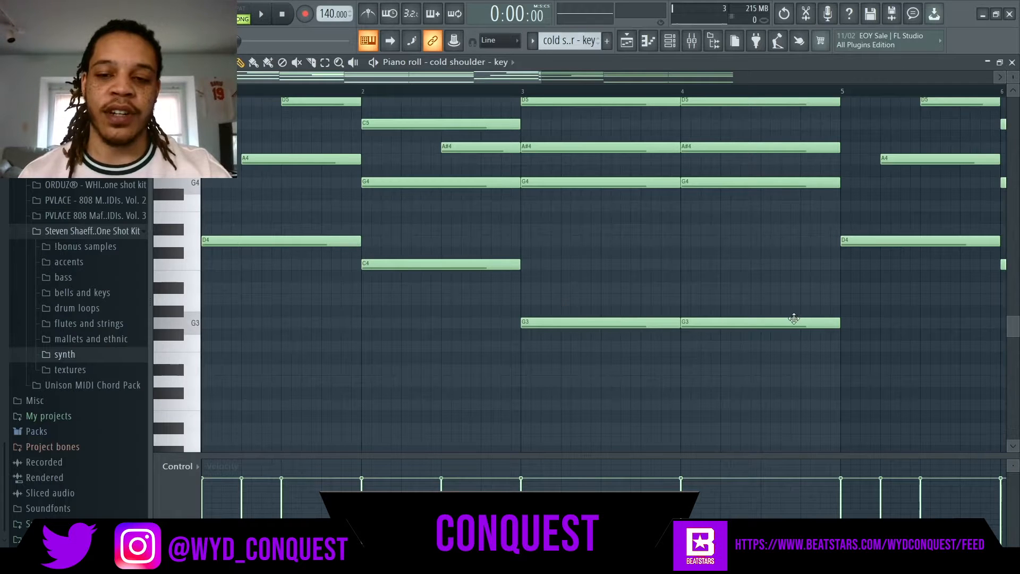
# Step: Play the cold shoulder - key pattern on its own and examine its chord notes across all eight bars
pyautogui.scroll(4, 598, 282)
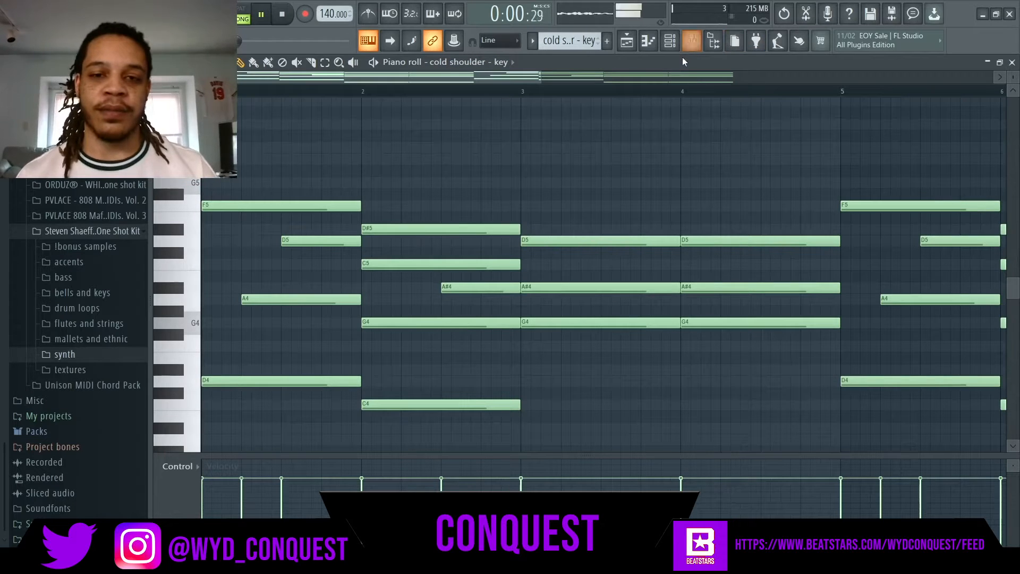
pyautogui.click(242, 10)
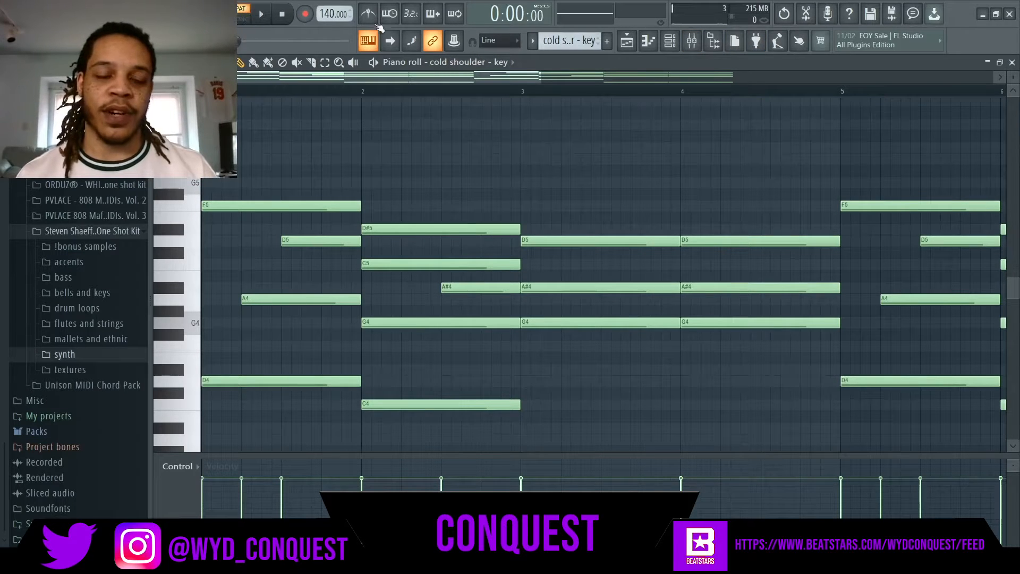
pyautogui.press('space')
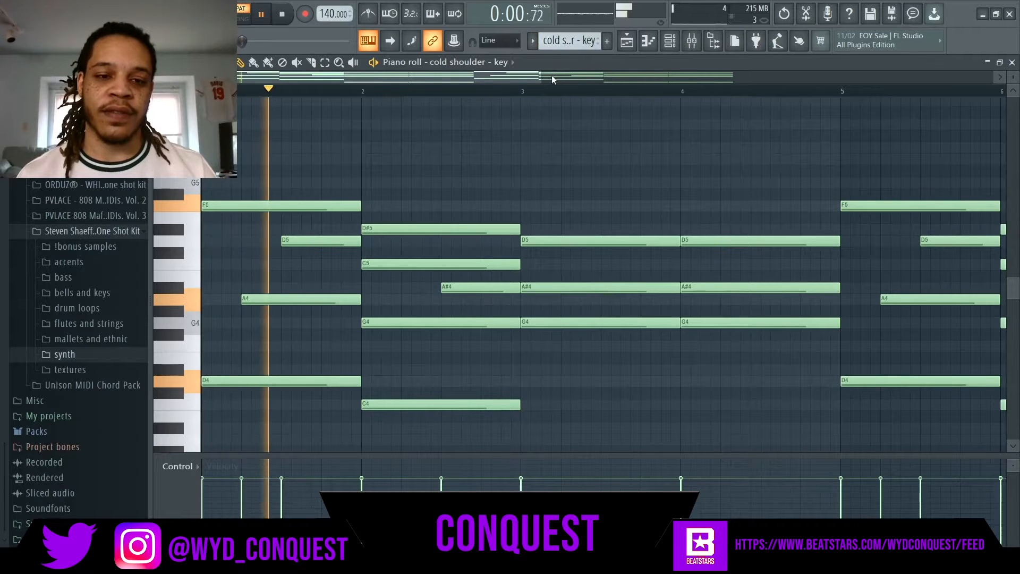
pyautogui.moveTo(538, 78); pyautogui.dragTo(790, 104)
pyautogui.scroll(-4, 790, 105)
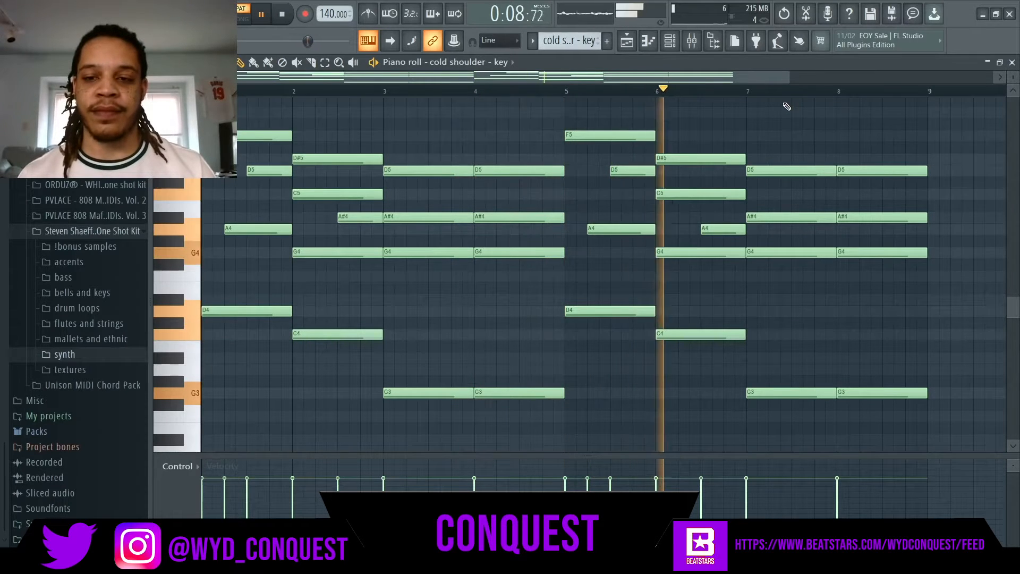
pyautogui.scroll(-2, 787, 107)
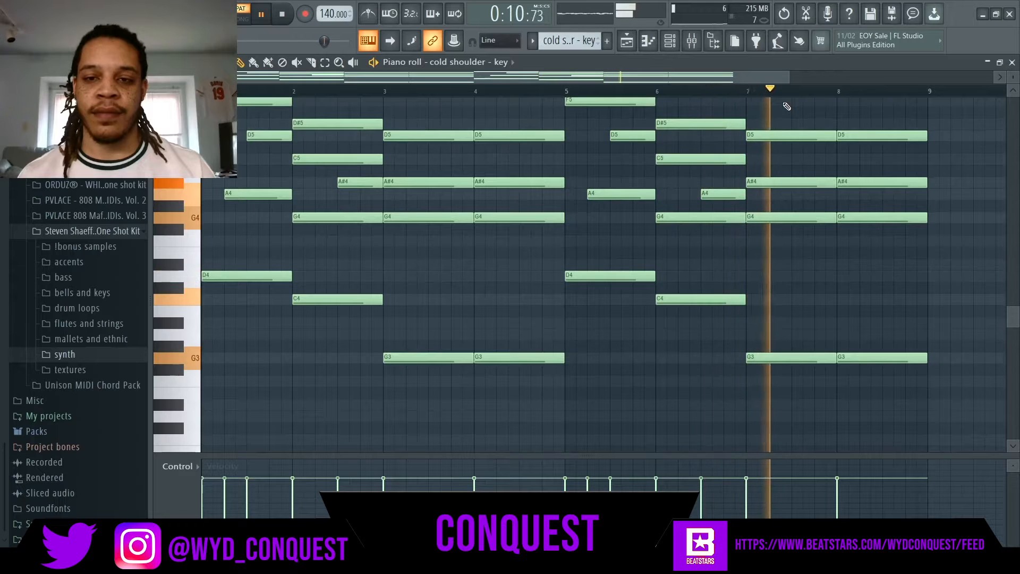
pyautogui.scroll(2, 787, 106)
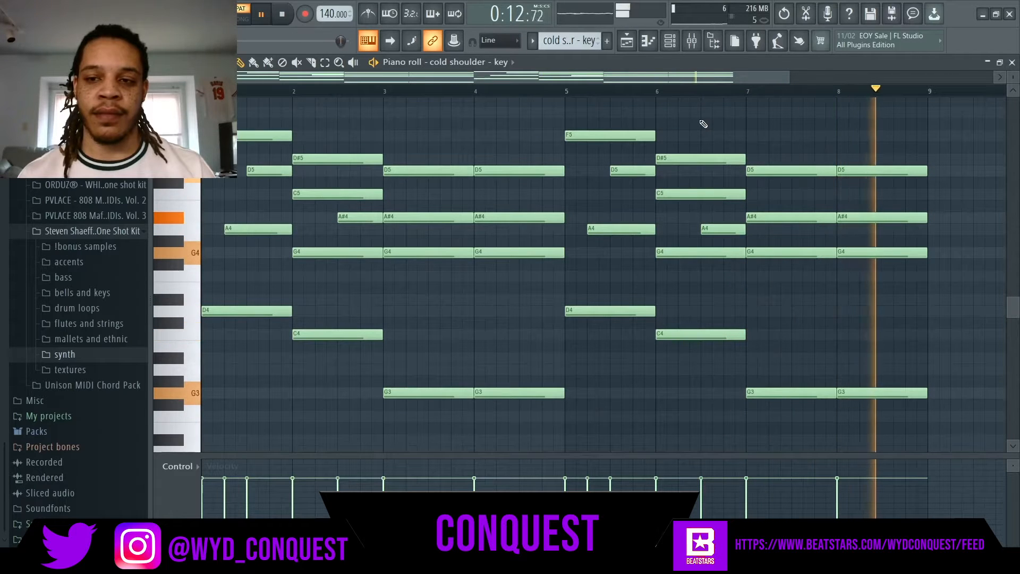
pyautogui.press('space')
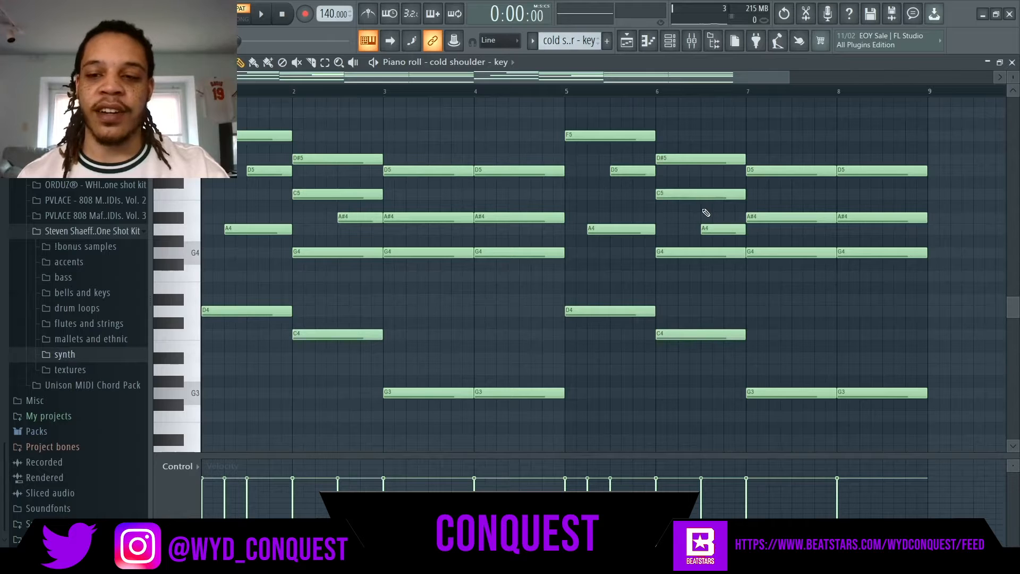
# Step: Return to the playlist without the channel rack and make cap - bell the current pattern
pyautogui.click(988, 63)
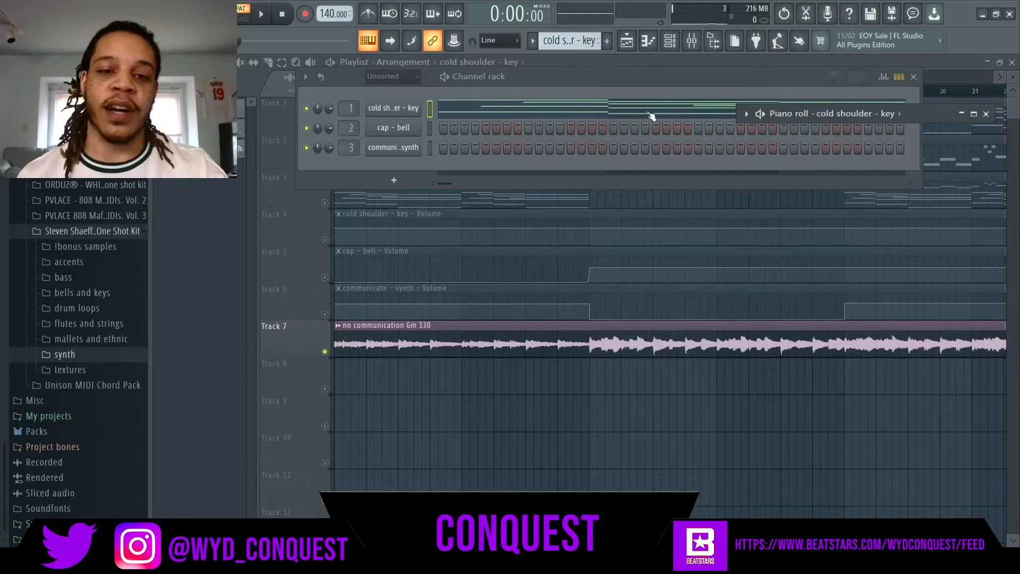
pyautogui.click(914, 76)
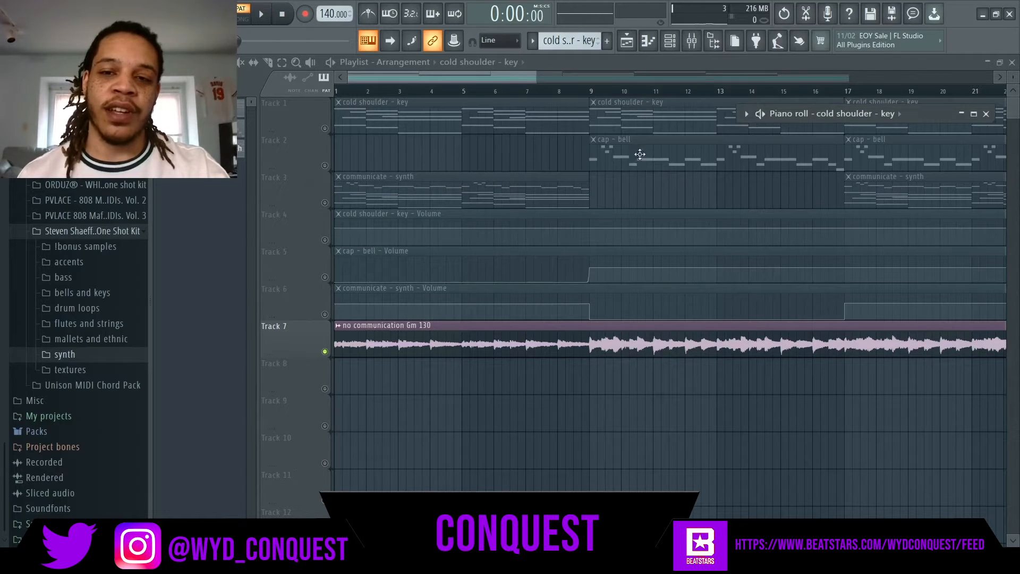
pyautogui.click(533, 43)
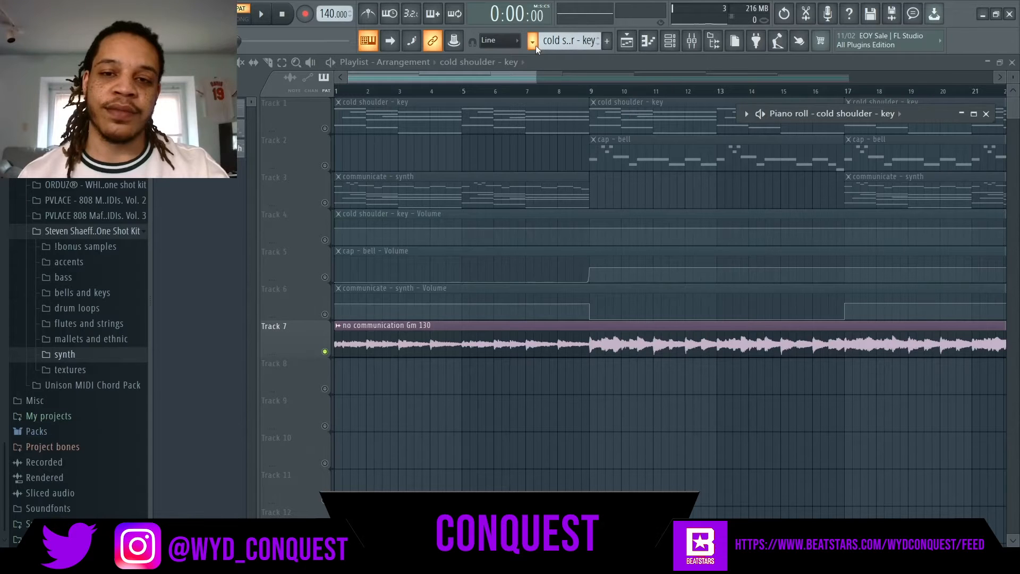
pyautogui.click(566, 70)
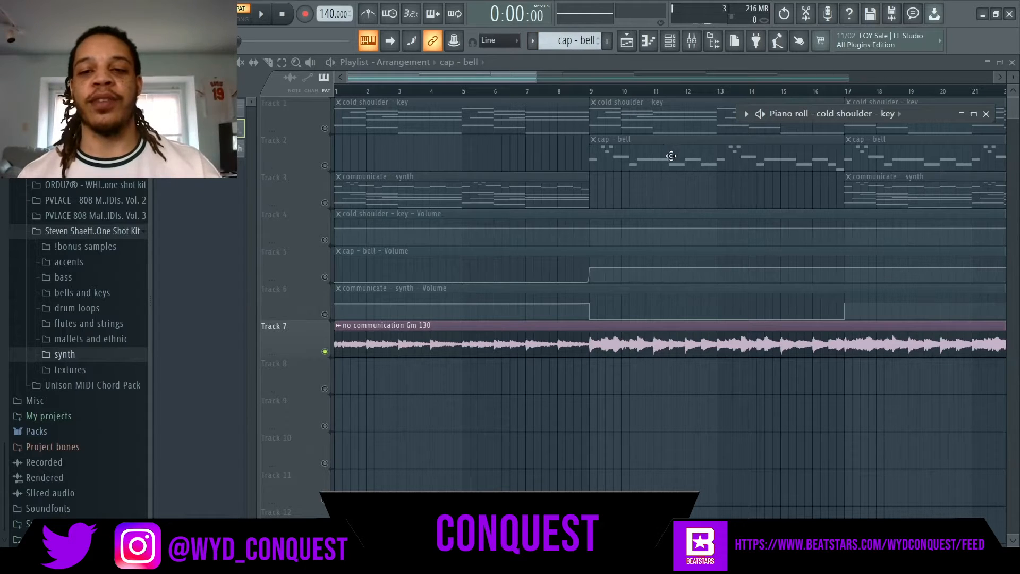
# Step: Restore the piano roll and switch its target channel to cap - bell - Volume
pyautogui.click(963, 117)
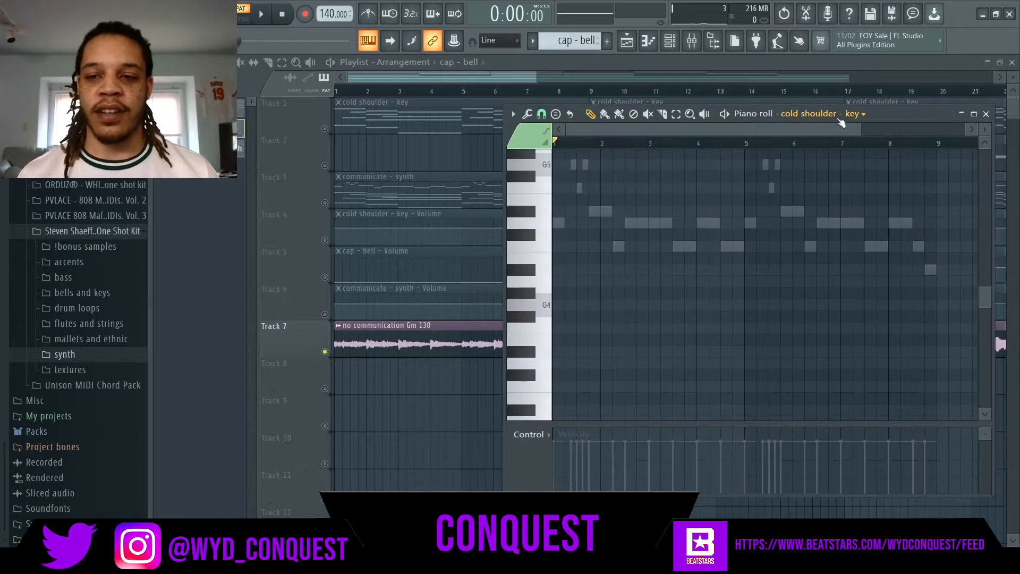
pyautogui.click(817, 173)
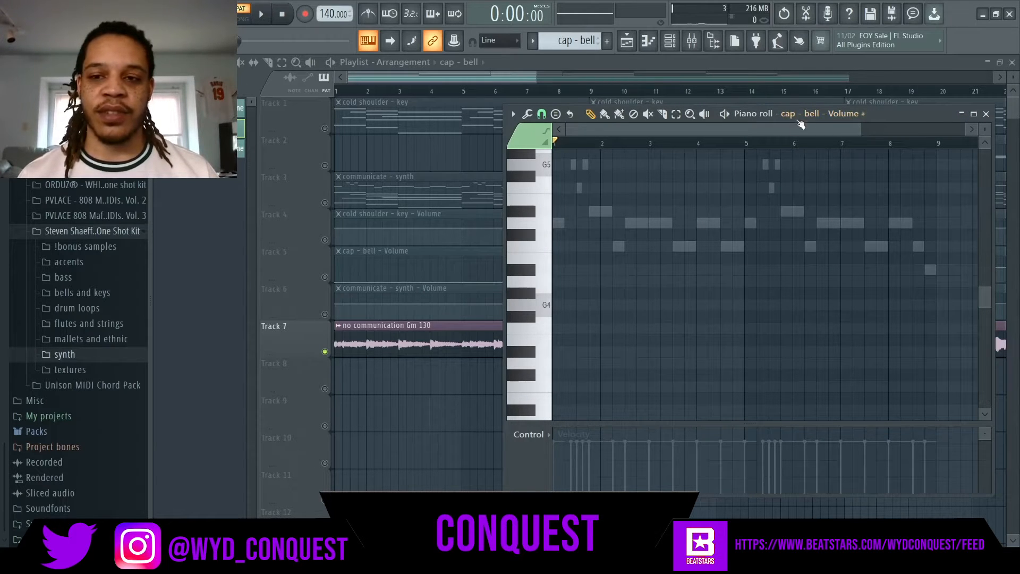
pyautogui.scroll(5, 677, 170)
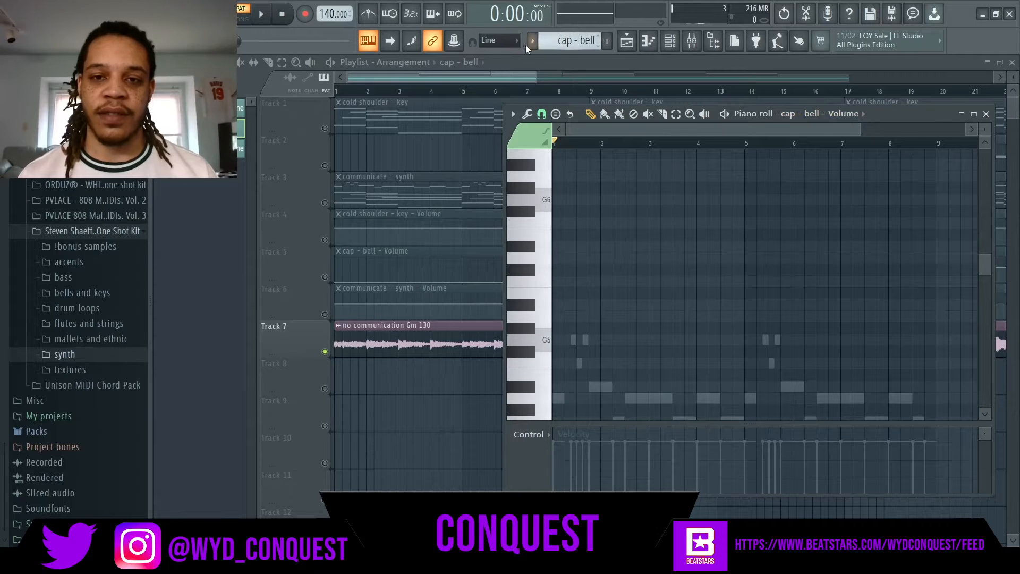
# Step: Open the cap - bell channel's notes in a maximized piano roll, with the channel rack hidden
pyautogui.click(670, 40)
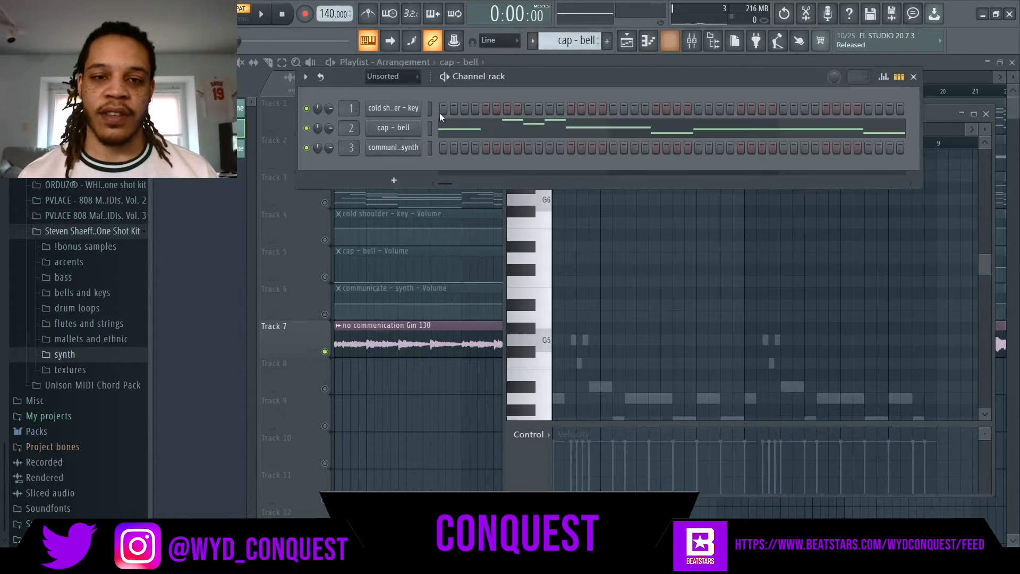
pyautogui.click(569, 130)
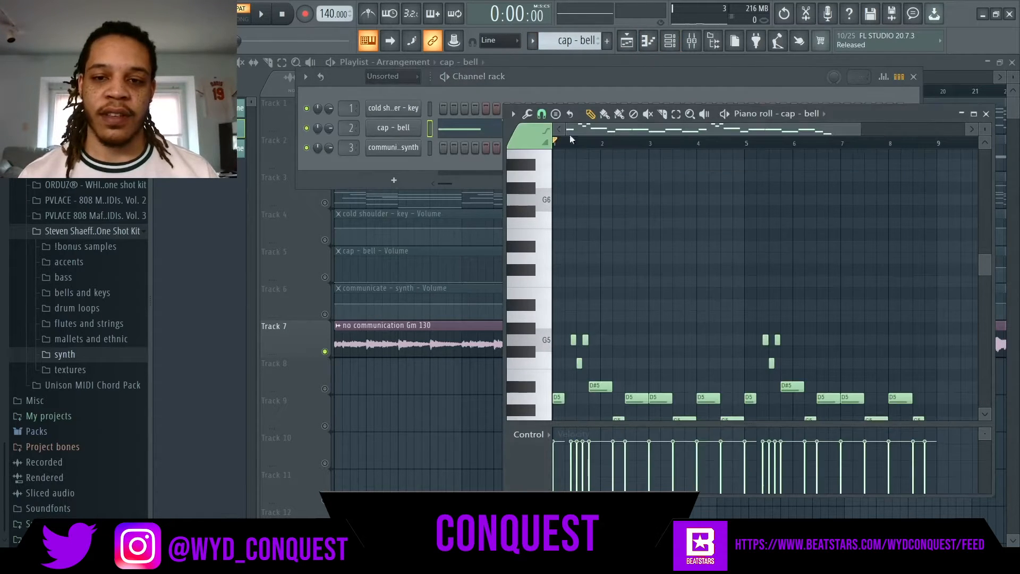
pyautogui.click(974, 114)
pyautogui.moveTo(824, 76); pyautogui.dragTo(697, 79)
pyautogui.click(669, 41)
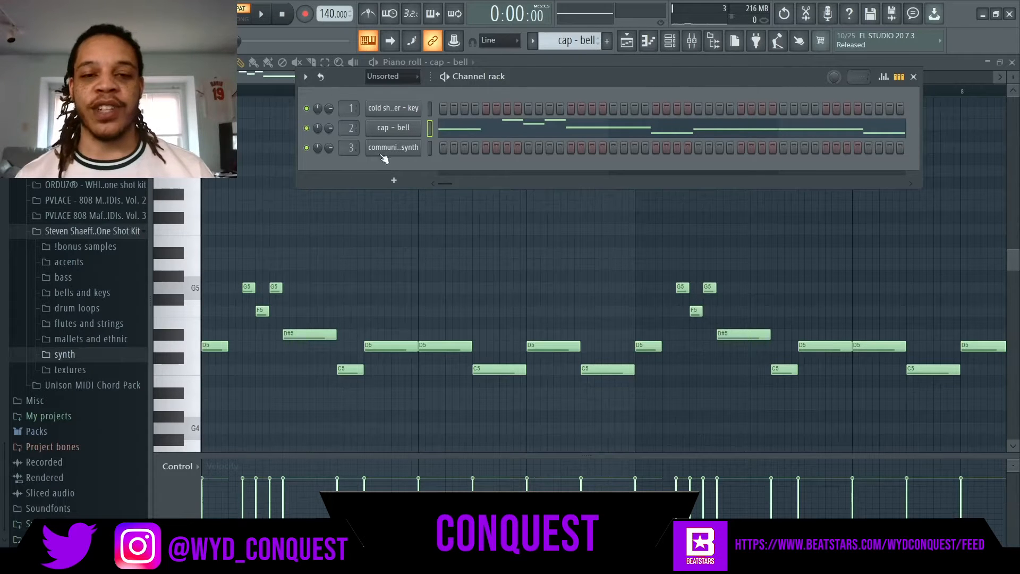
pyautogui.click(590, 58)
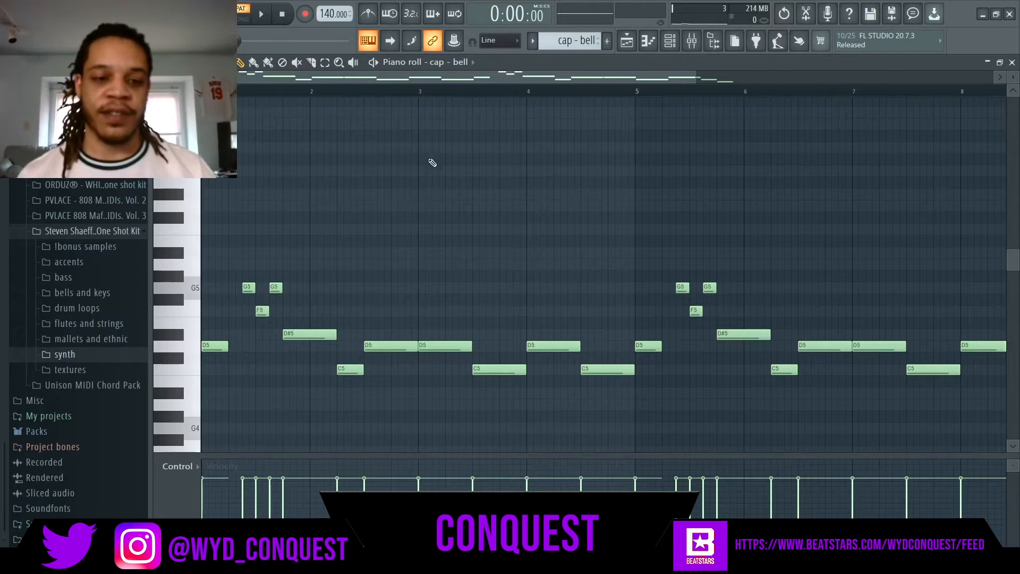
# Step: Play the cap - bell melody on its own and examine its notes across all eight bars
pyautogui.press('space')
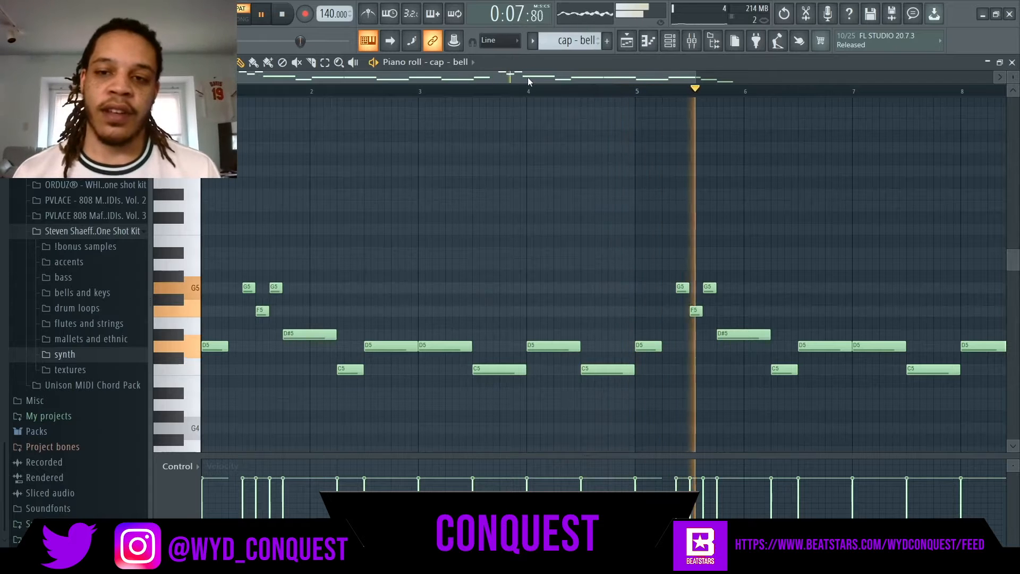
pyautogui.moveTo(528, 77); pyautogui.dragTo(563, 109)
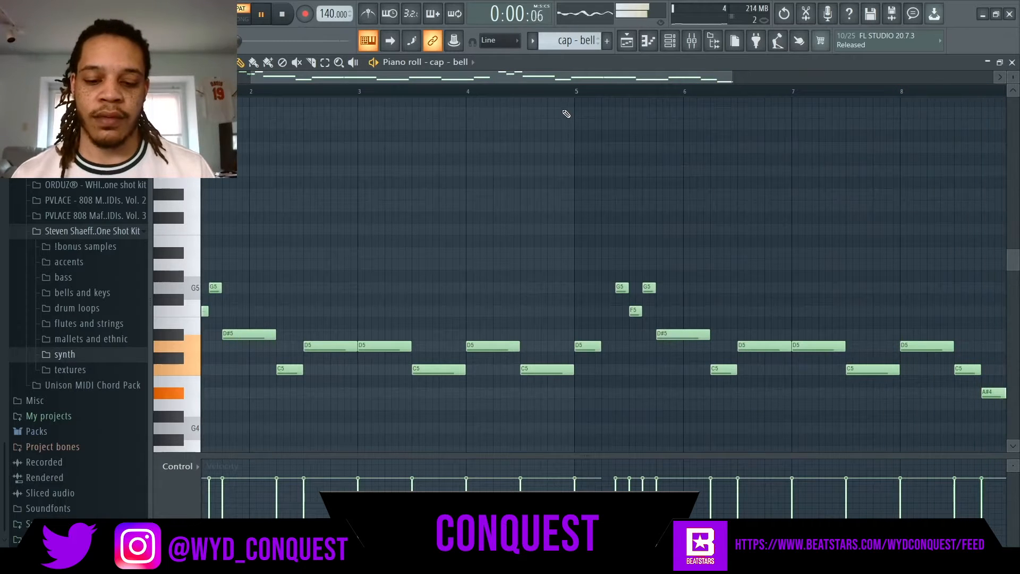
pyautogui.press('space')
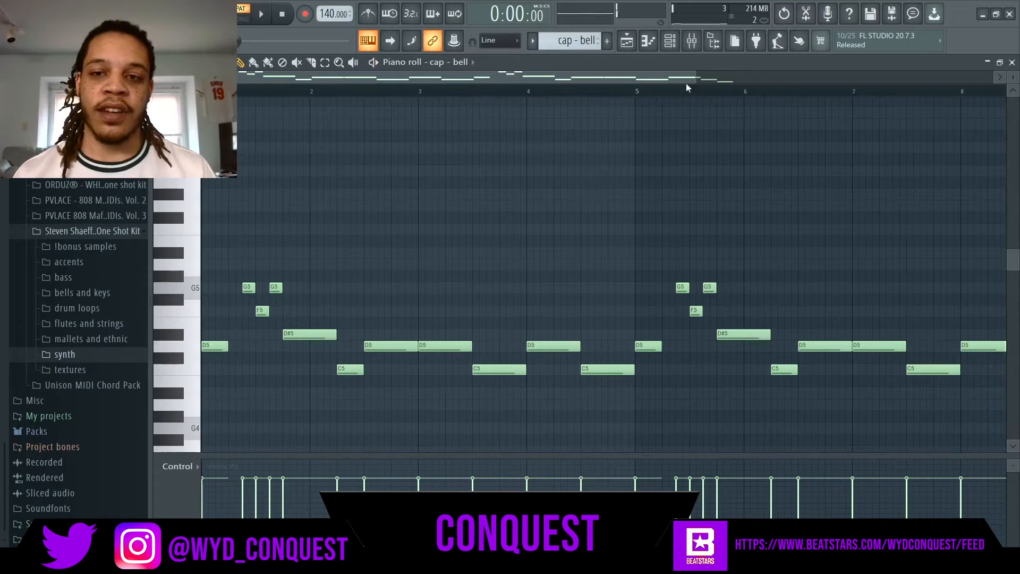
pyautogui.moveTo(695, 77); pyautogui.dragTo(823, 77)
pyautogui.scroll(-3, 834, 154)
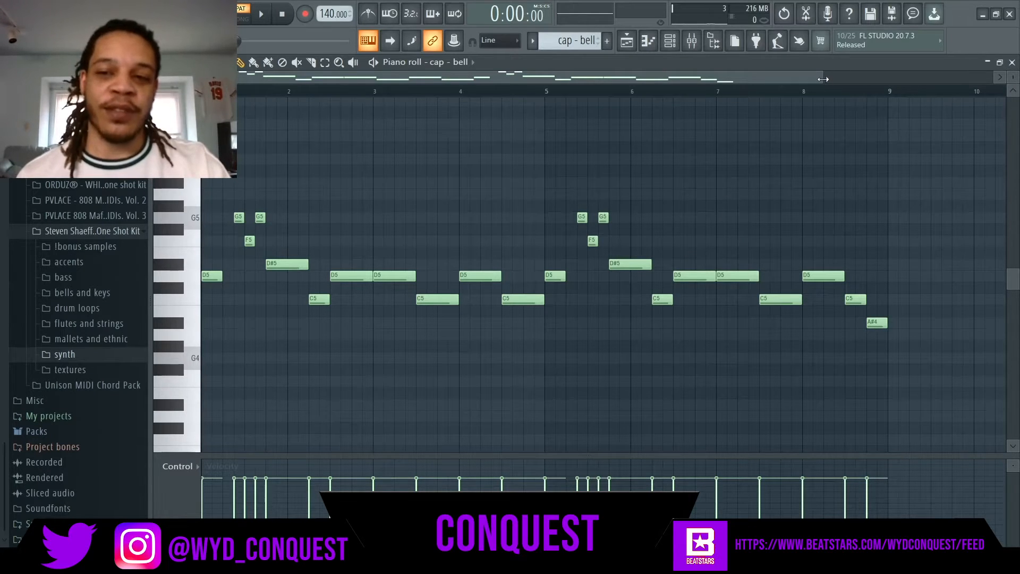
pyautogui.moveTo(823, 79); pyautogui.dragTo(797, 80)
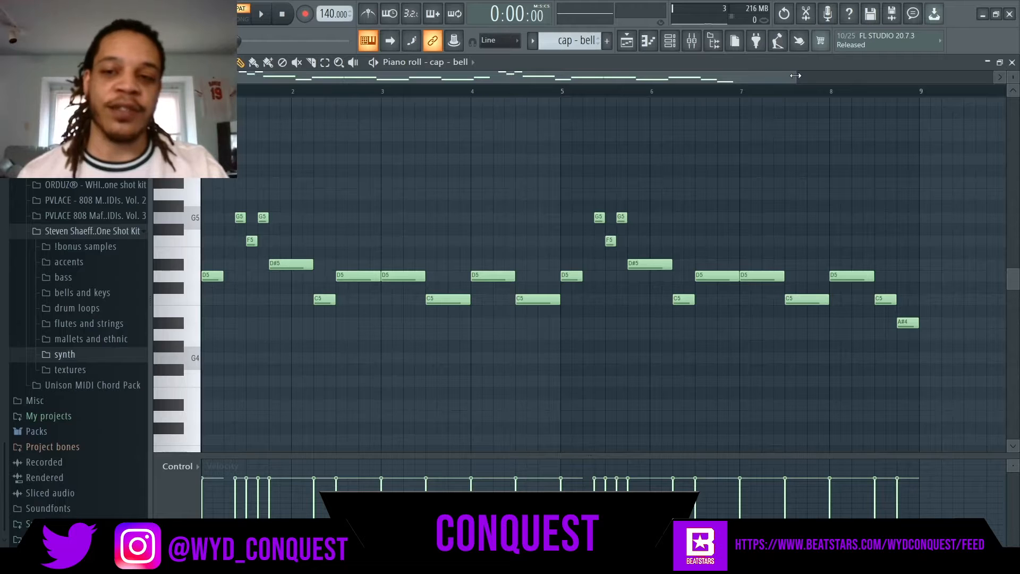
pyautogui.moveTo(796, 76); pyautogui.dragTo(790, 78)
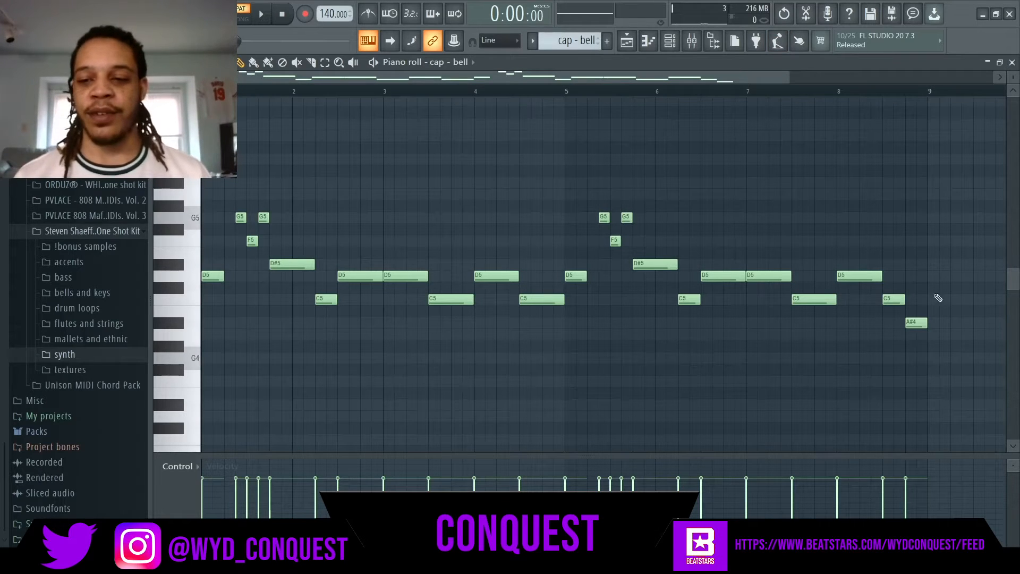
# Step: Return to the playlist and play the song from bar 9 to hear the key and bell patterns together
pyautogui.click(988, 63)
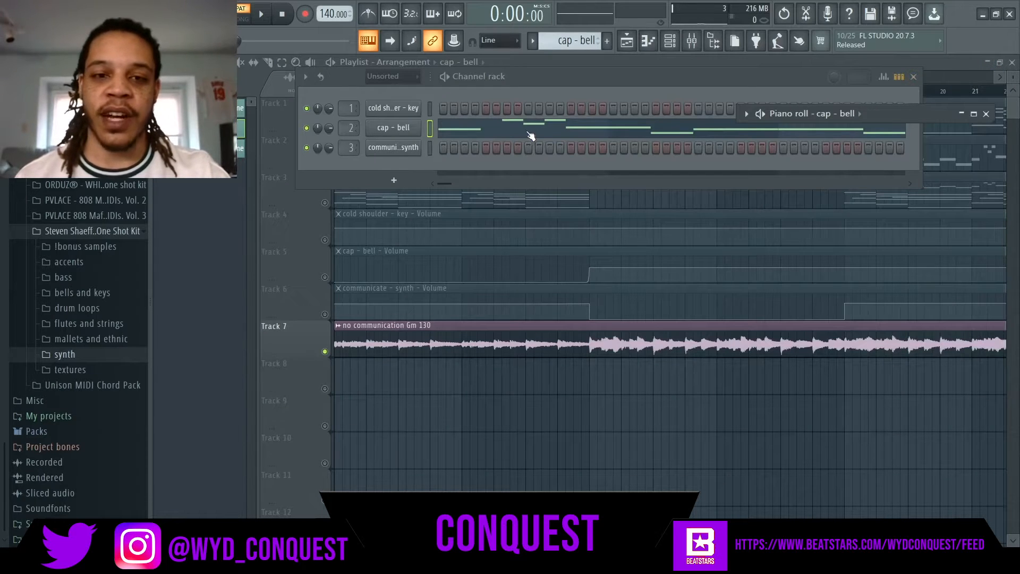
pyautogui.moveTo(550, 78); pyautogui.dragTo(532, 231)
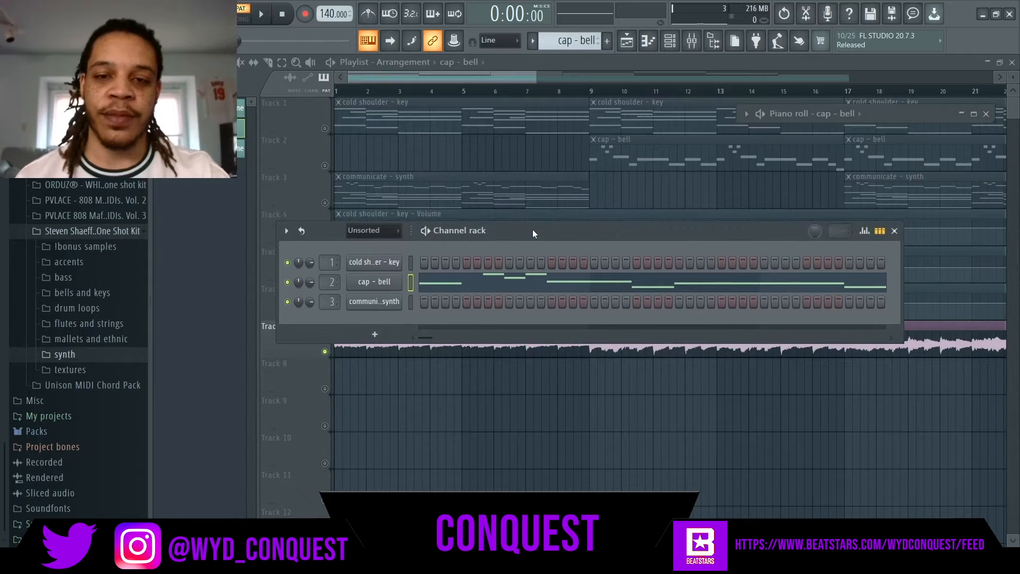
pyautogui.click(594, 94)
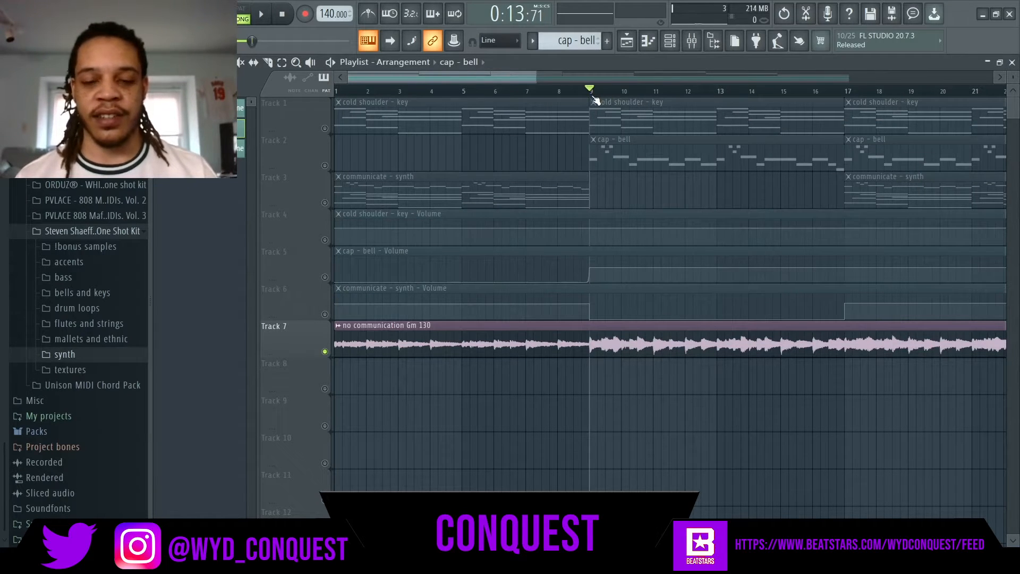
pyautogui.press('space')
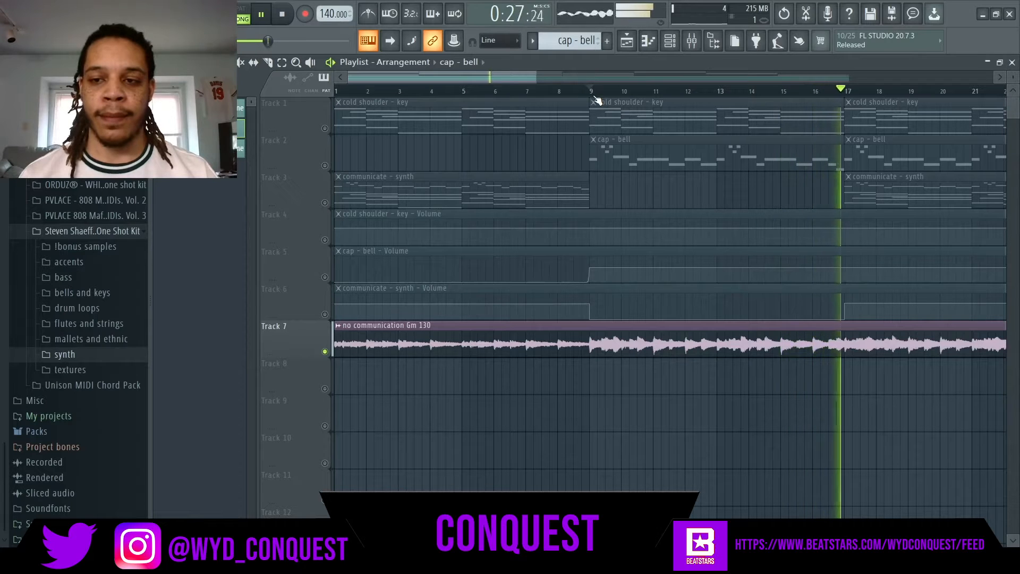
pyautogui.press('space')
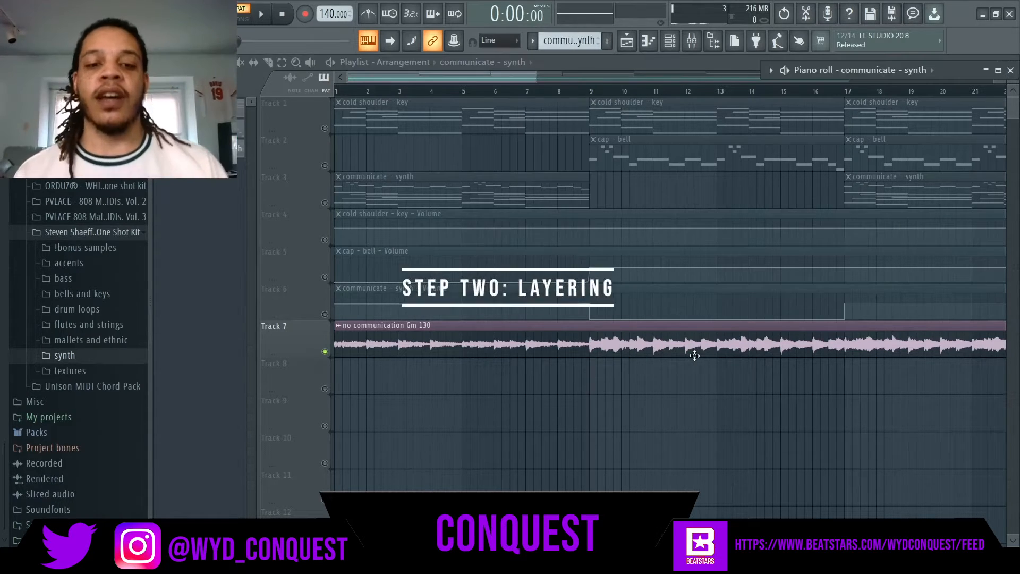
# Step: Maximize the communicate - synth piano roll and examine how its upper melody and lower chord notes are layered
pyautogui.click(998, 71)
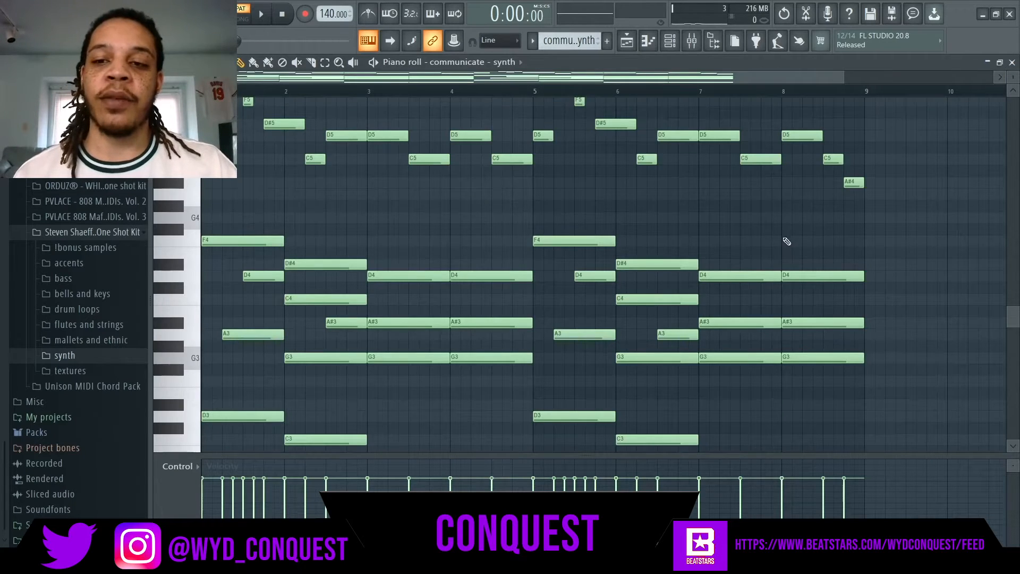
pyautogui.scroll(-2, 784, 246)
pyautogui.scroll(-2, 743, 299)
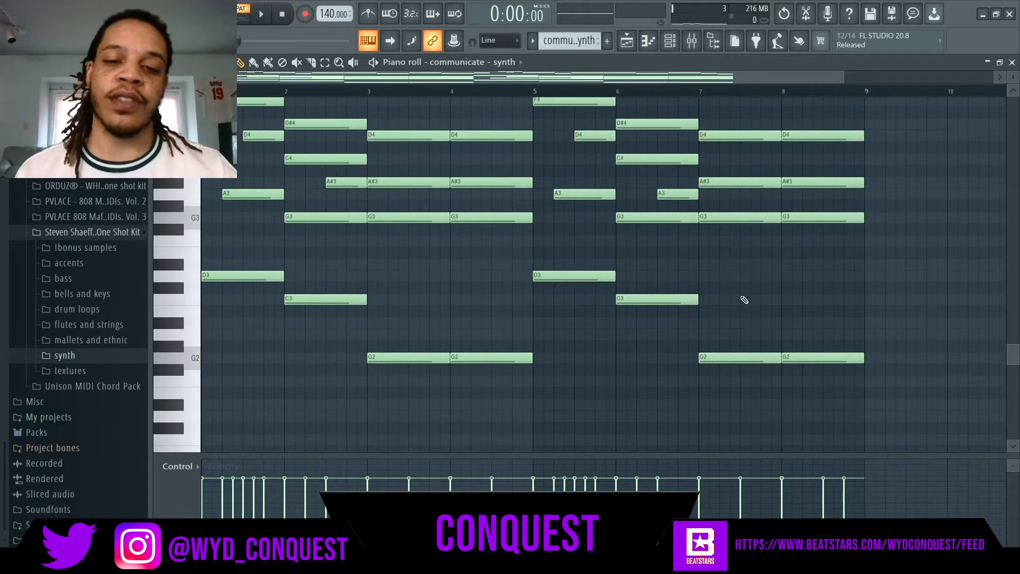
pyautogui.scroll(2, 752, 241)
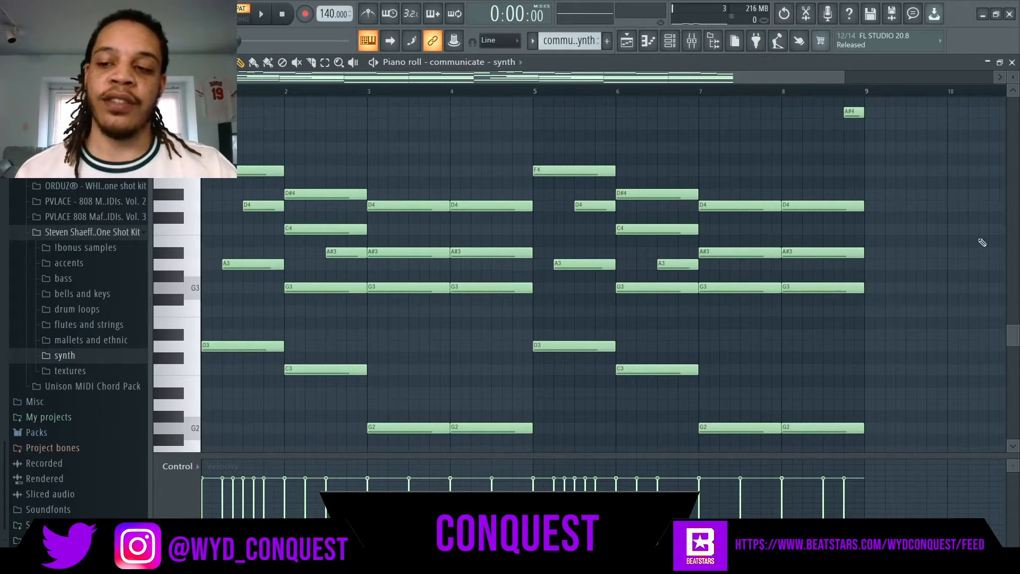
pyautogui.moveTo(1014, 333); pyautogui.dragTo(1012, 275)
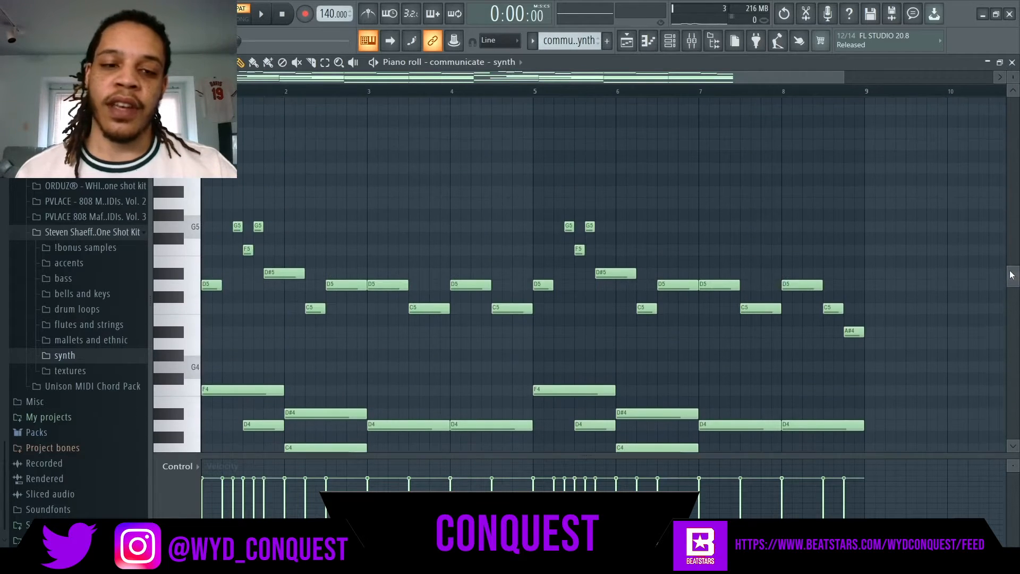
pyautogui.scroll(-2, 607, 160)
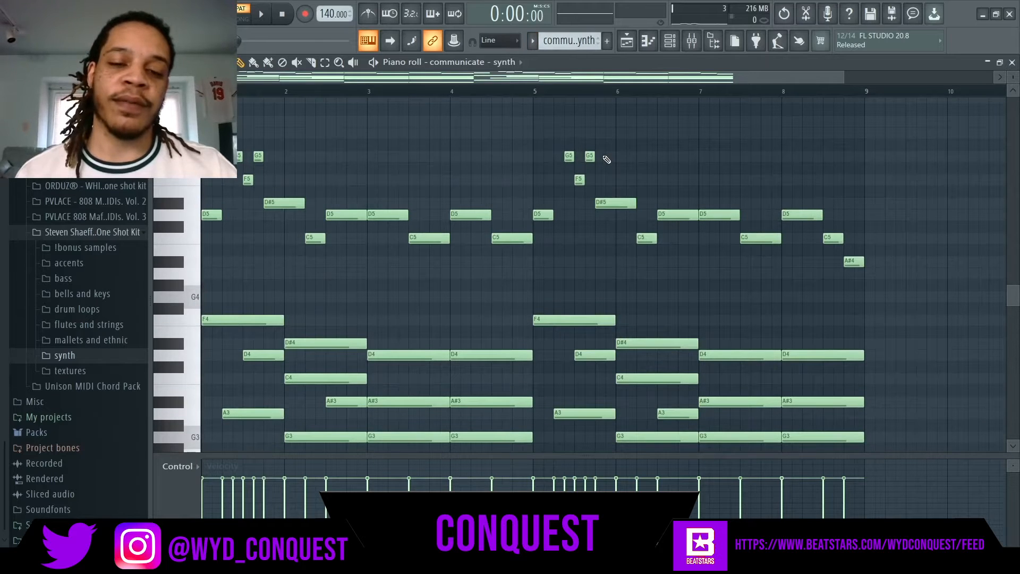
pyautogui.scroll(-1, 606, 160)
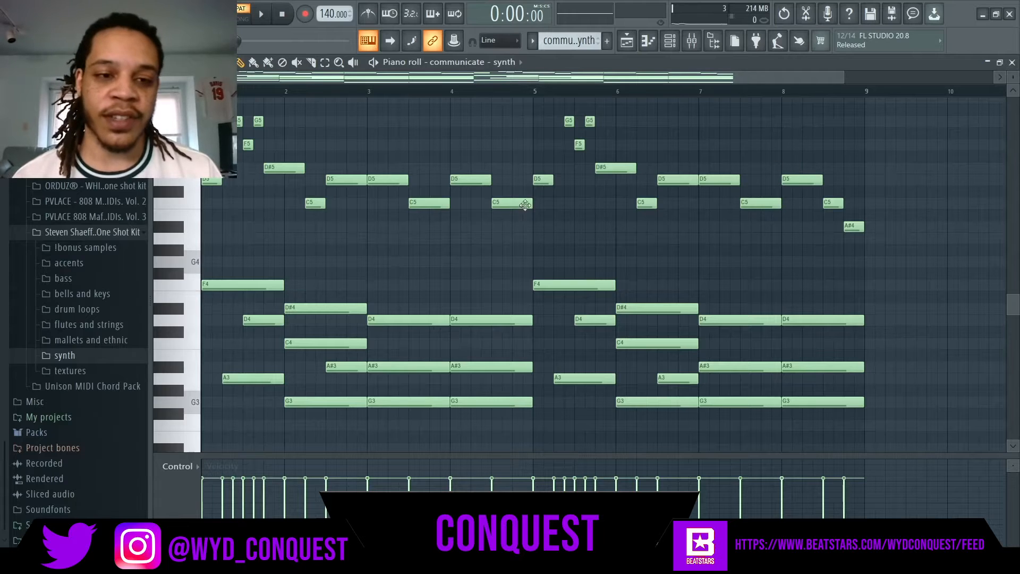
# Step: Play the communicate - synth pattern and examine its melody, chord and low bass notes, leaving the piano roll closed at the end
pyautogui.scroll(-1, 298, 232)
pyautogui.scroll(1, 281, 246)
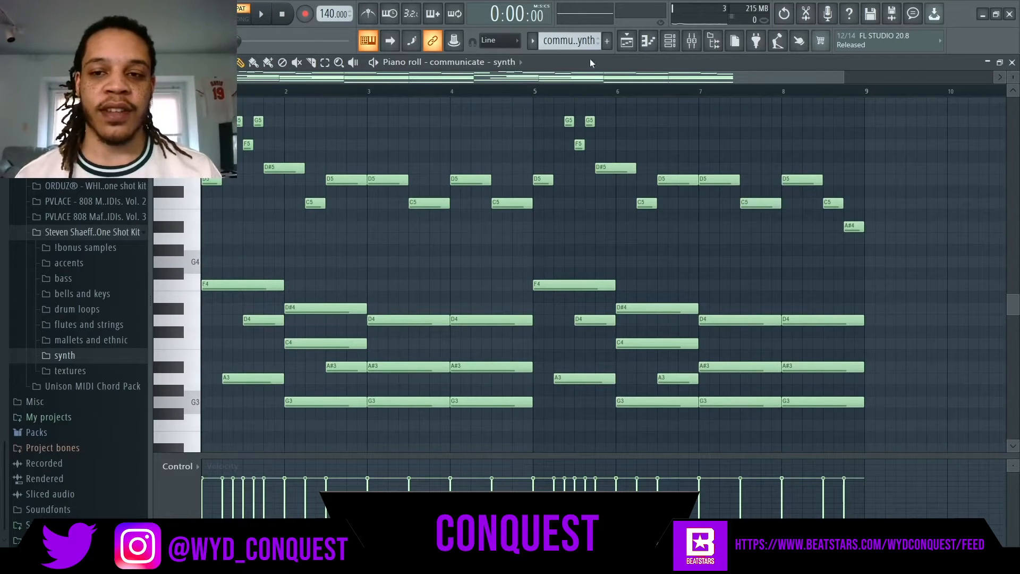
pyautogui.press('space')
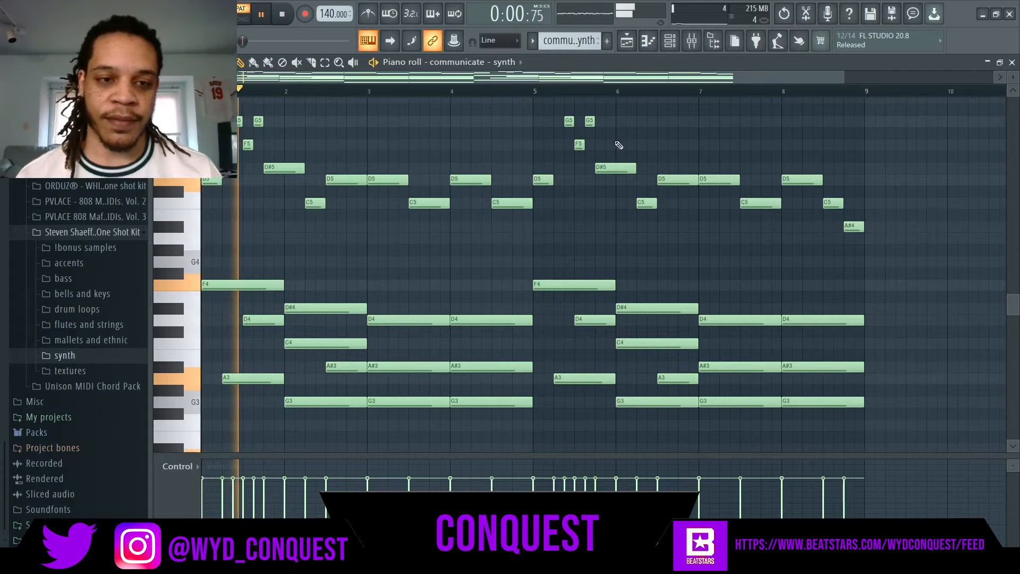
pyautogui.scroll(-1, 641, 125)
pyautogui.scroll(-2, 640, 125)
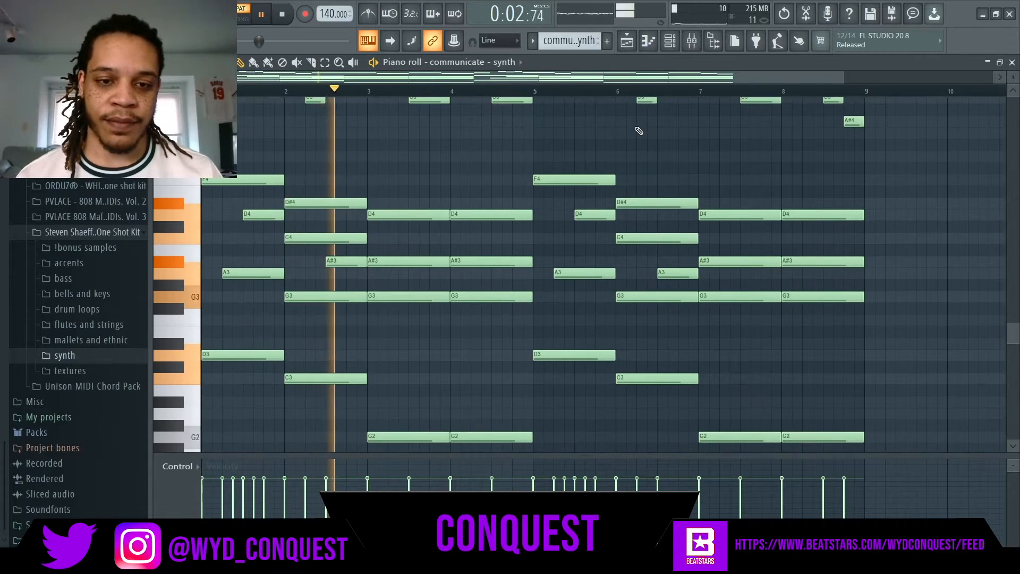
pyautogui.scroll(-1, 673, 131)
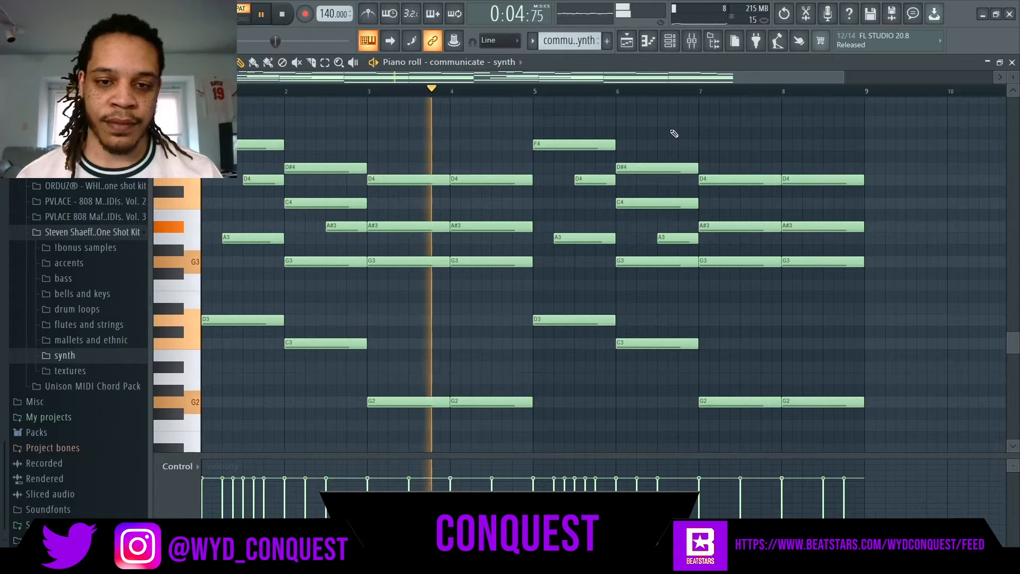
pyautogui.scroll(1, 673, 132)
pyautogui.scroll(2, 674, 133)
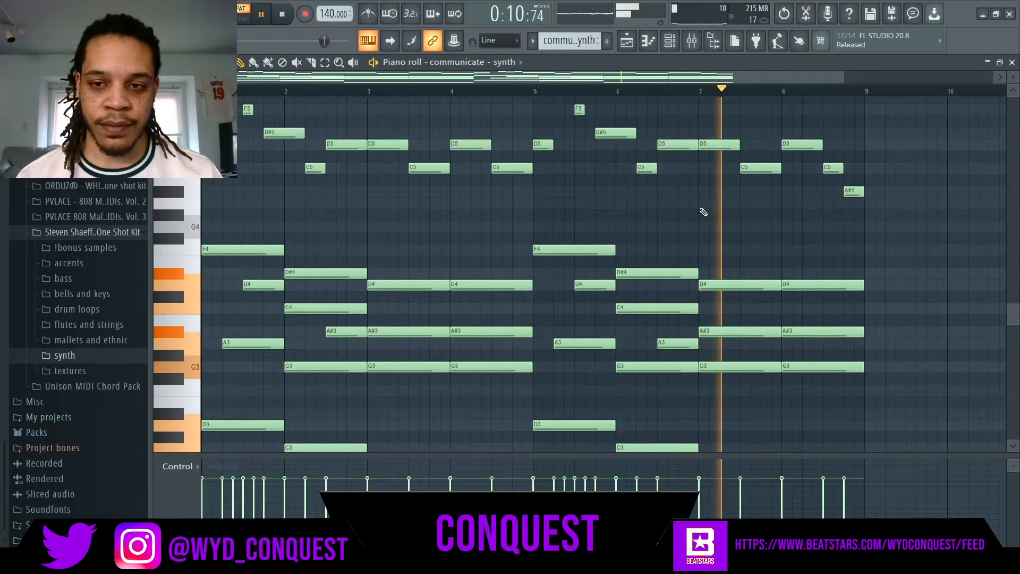
pyautogui.scroll(1, 703, 211)
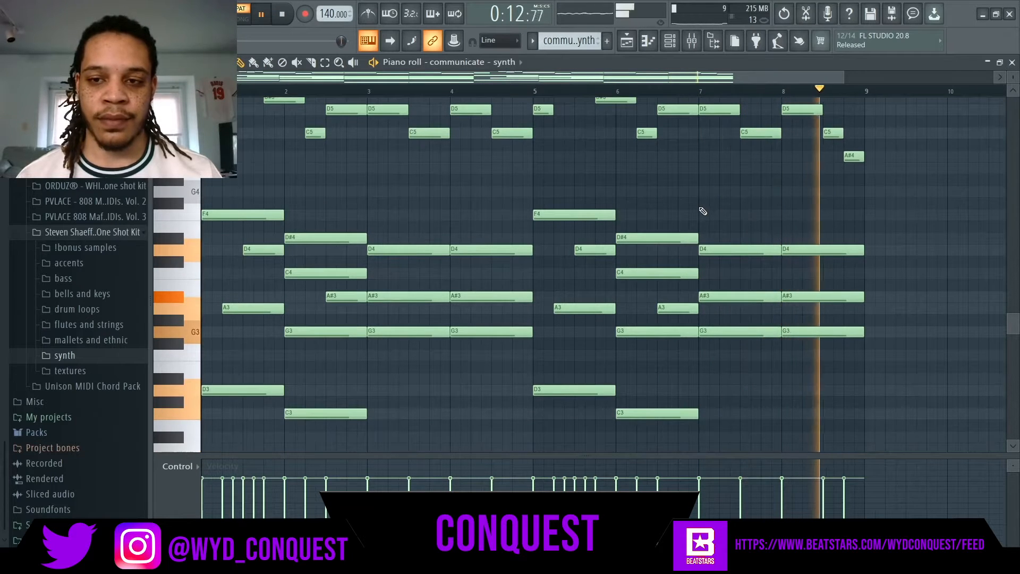
pyautogui.scroll(1, 702, 211)
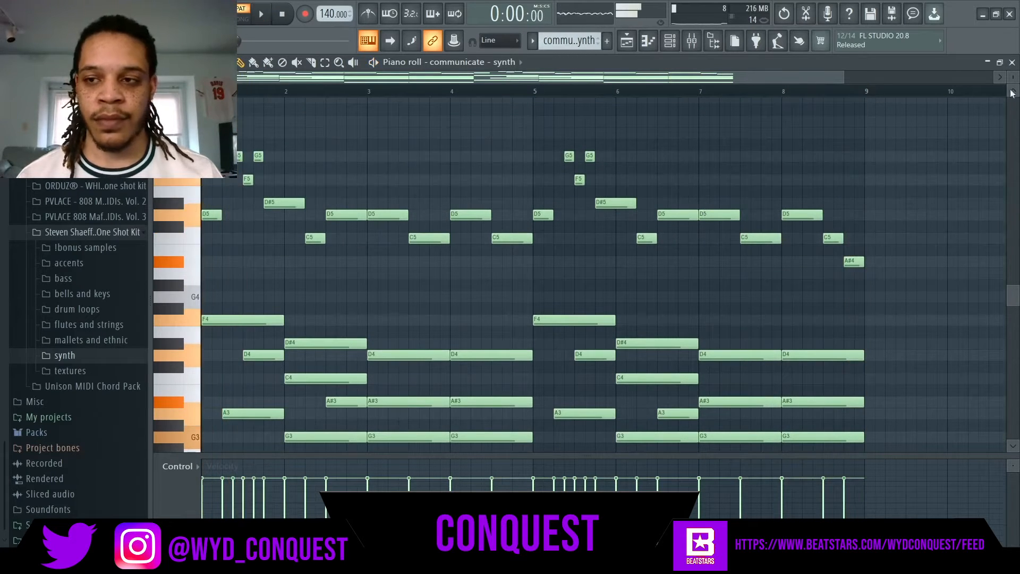
pyautogui.press('space')
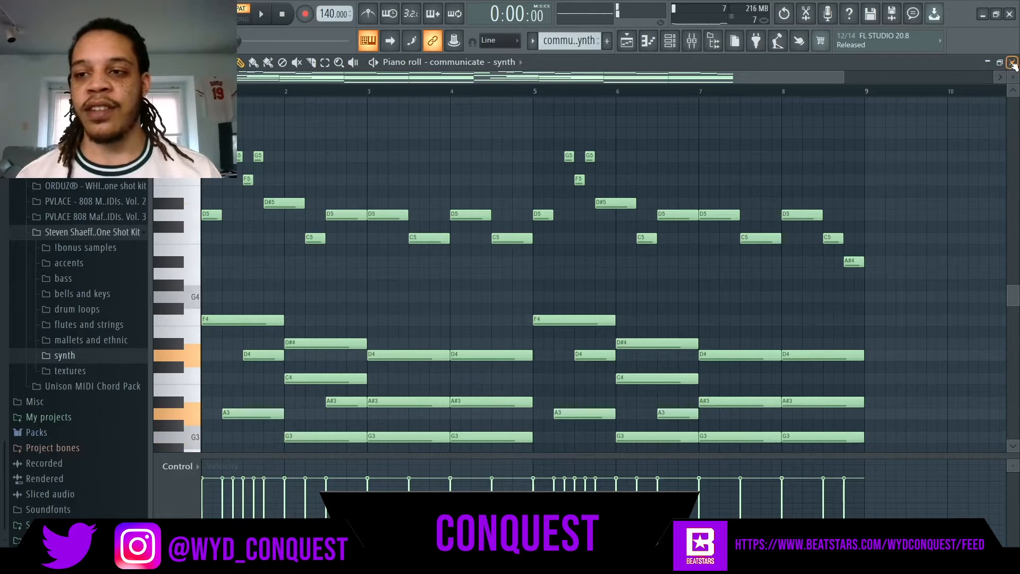
pyautogui.click(1012, 63)
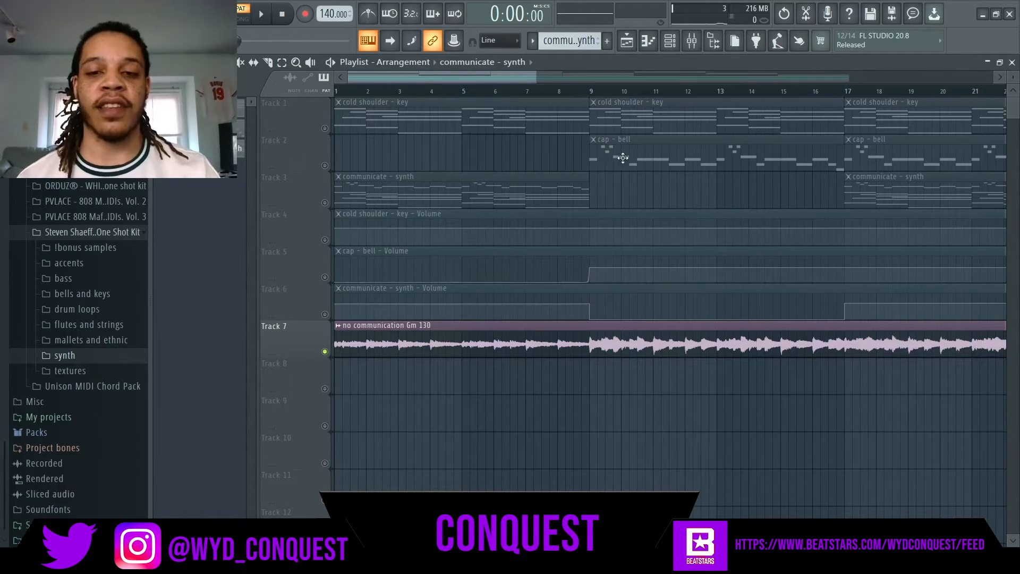
# Step: Switch to the cap - bell pattern and open its notes in a maximized piano roll
pyautogui.click(673, 45)
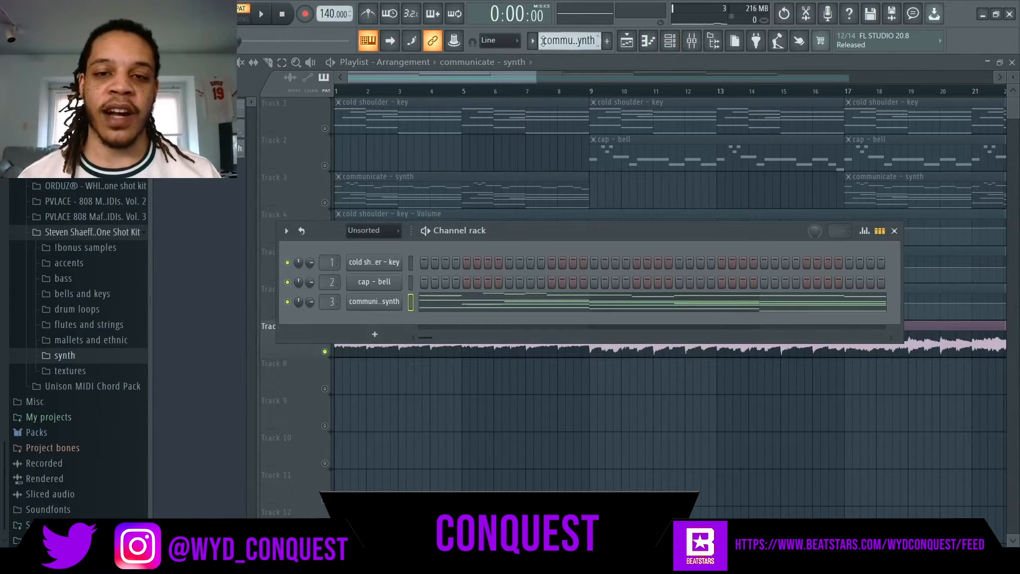
pyautogui.click(549, 70)
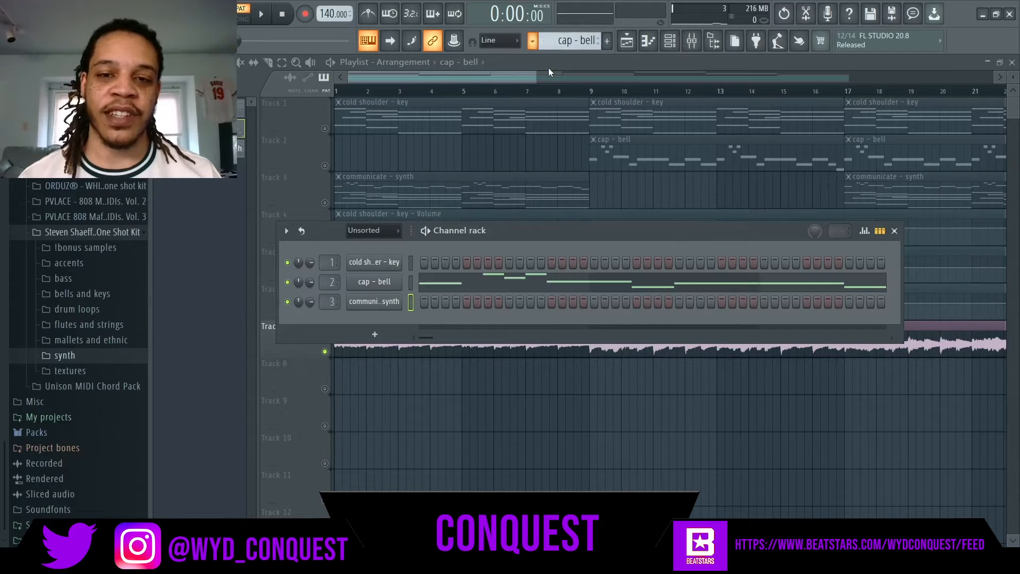
pyautogui.click(474, 286)
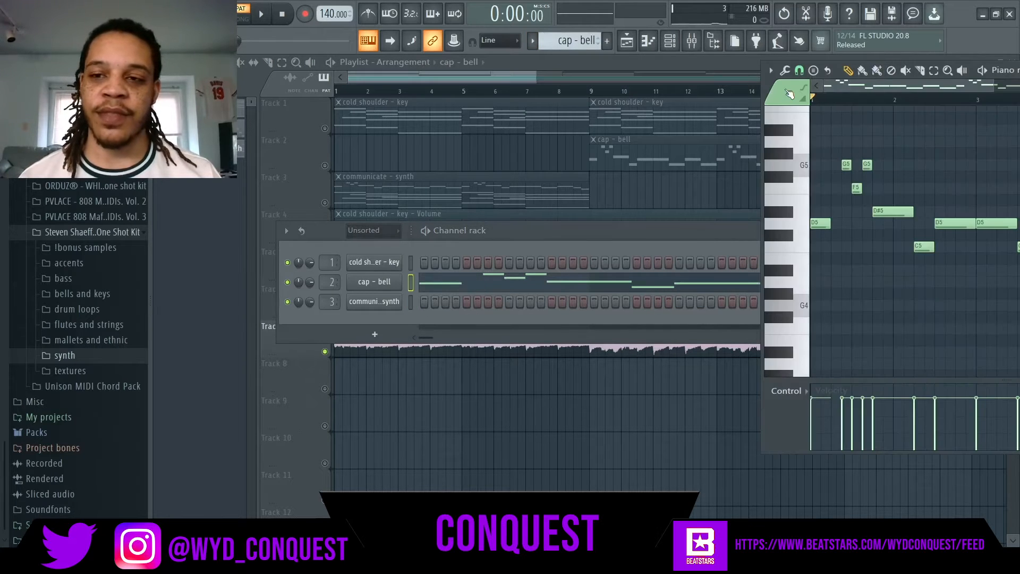
pyautogui.moveTo(768, 82); pyautogui.dragTo(443, 103)
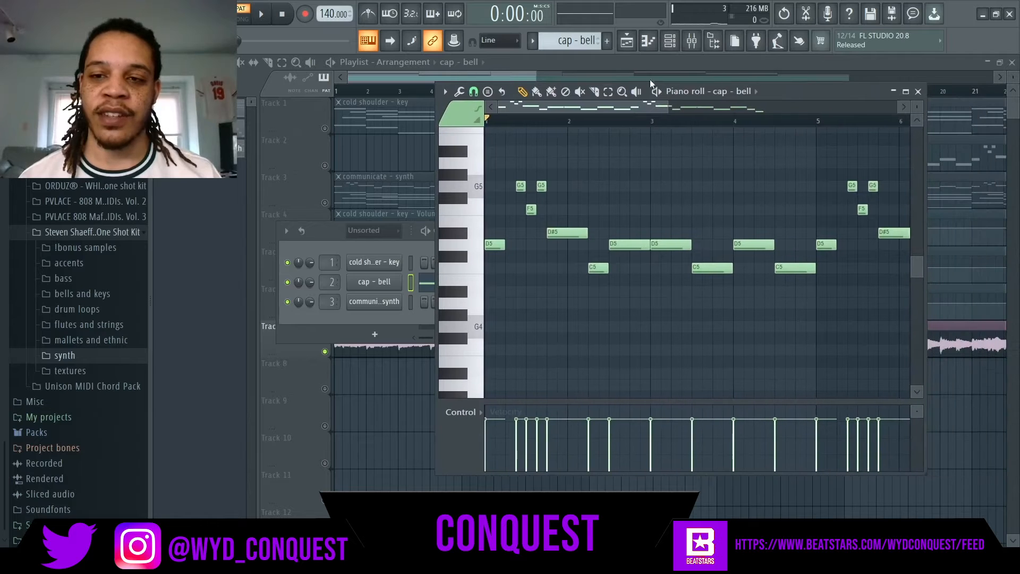
pyautogui.click(906, 92)
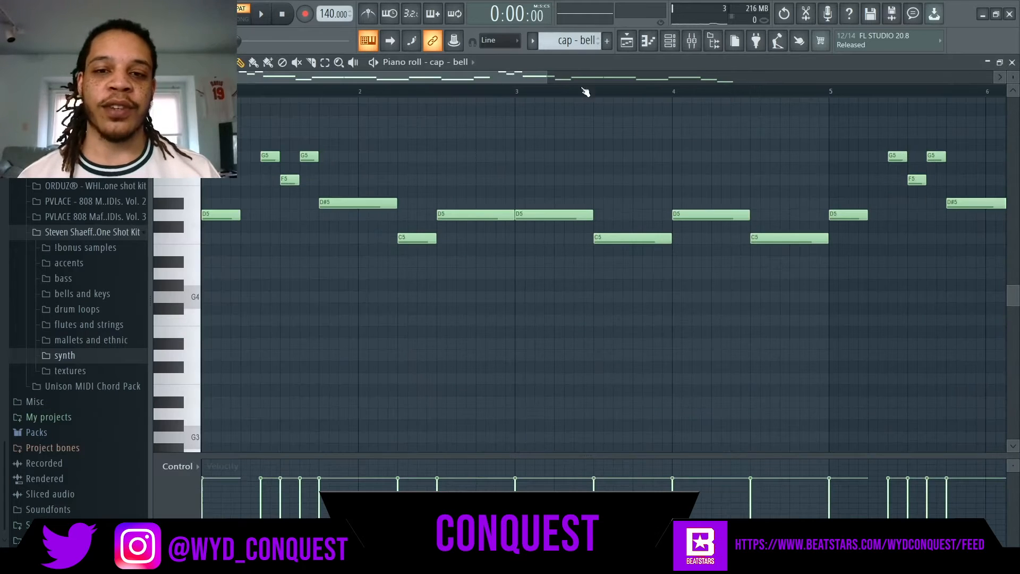
# Step: Play the opening bars of the cap - bell melody up close and return to the playlist
pyautogui.moveTo(543, 80); pyautogui.dragTo(456, 82)
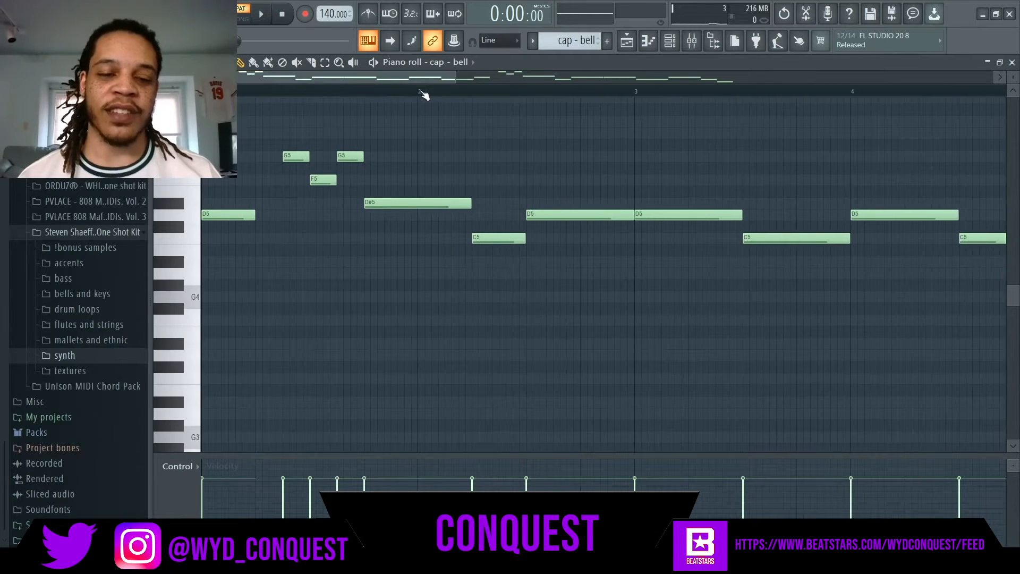
pyautogui.press('space')
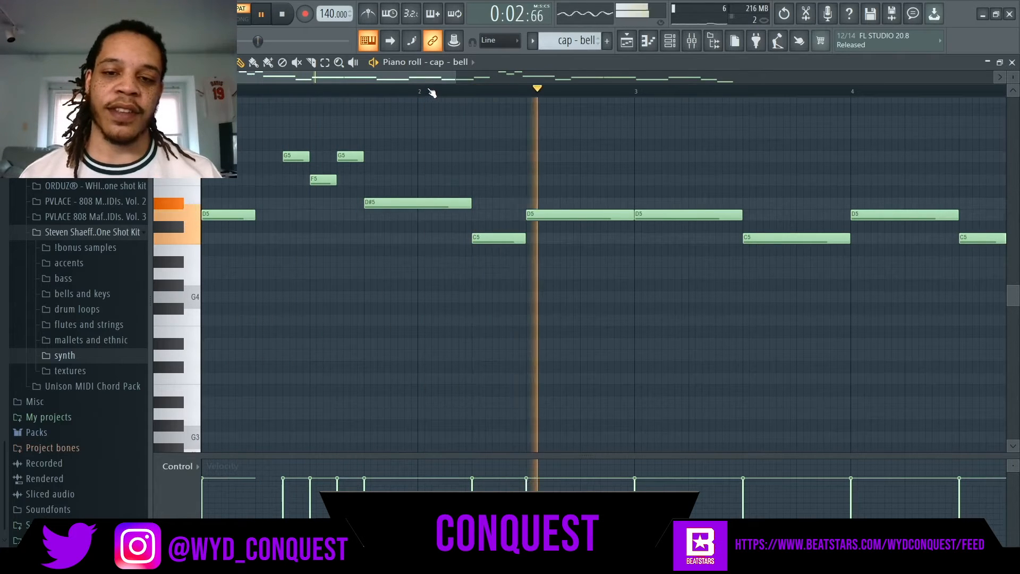
pyautogui.press('space')
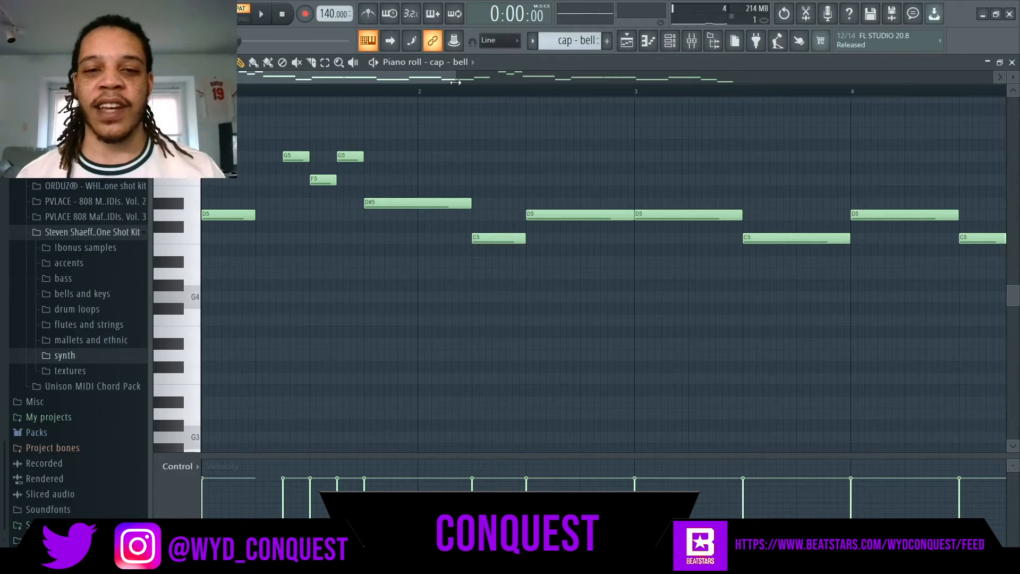
pyautogui.moveTo(455, 82); pyautogui.dragTo(483, 81)
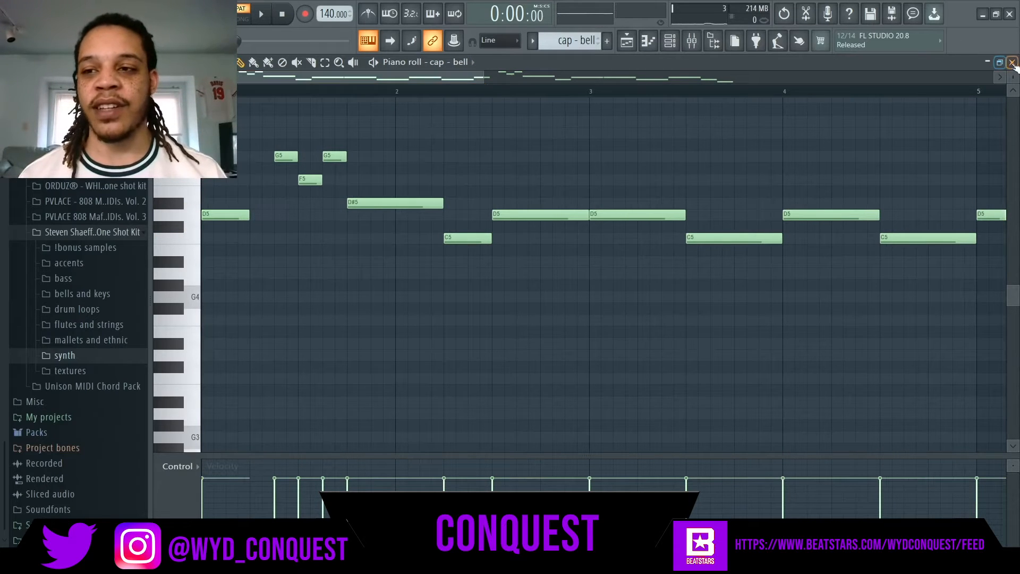
pyautogui.click(1012, 62)
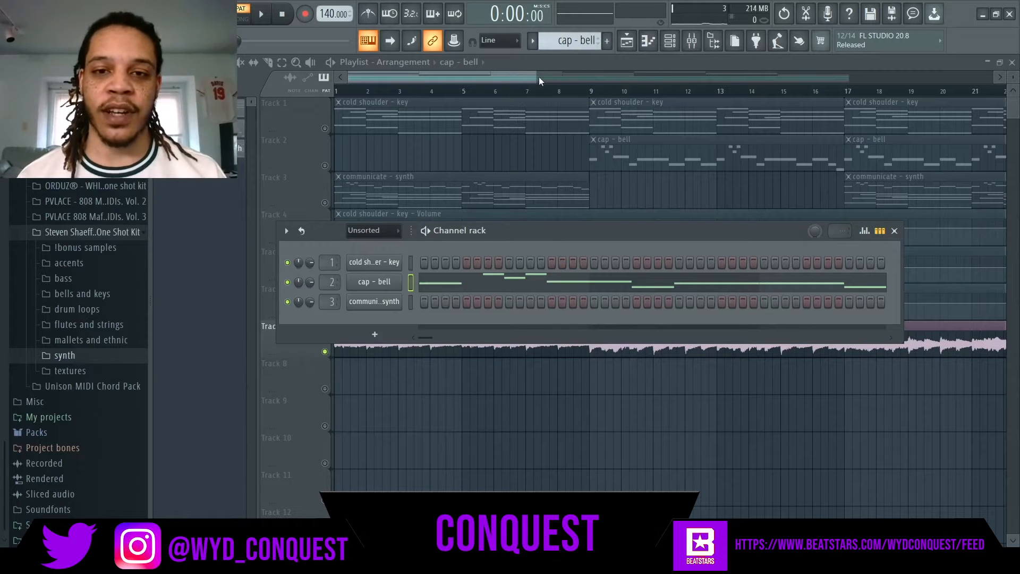
# Step: Play the song from bar 17 in the playlist to hear the key, bell and synth layers together
pyautogui.moveTo(538, 76); pyautogui.dragTo(555, 89)
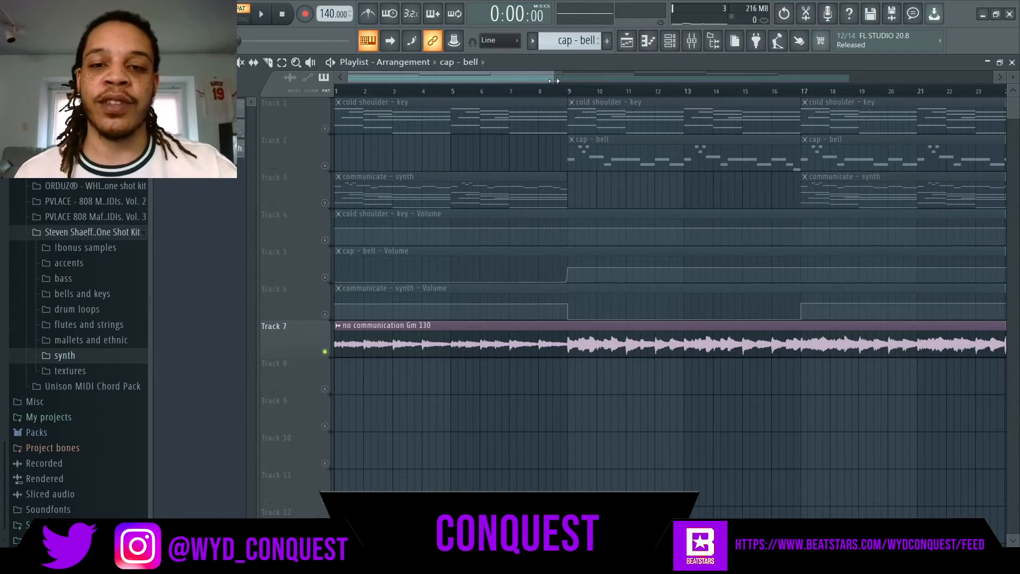
pyautogui.moveTo(554, 81); pyautogui.dragTo(728, 81)
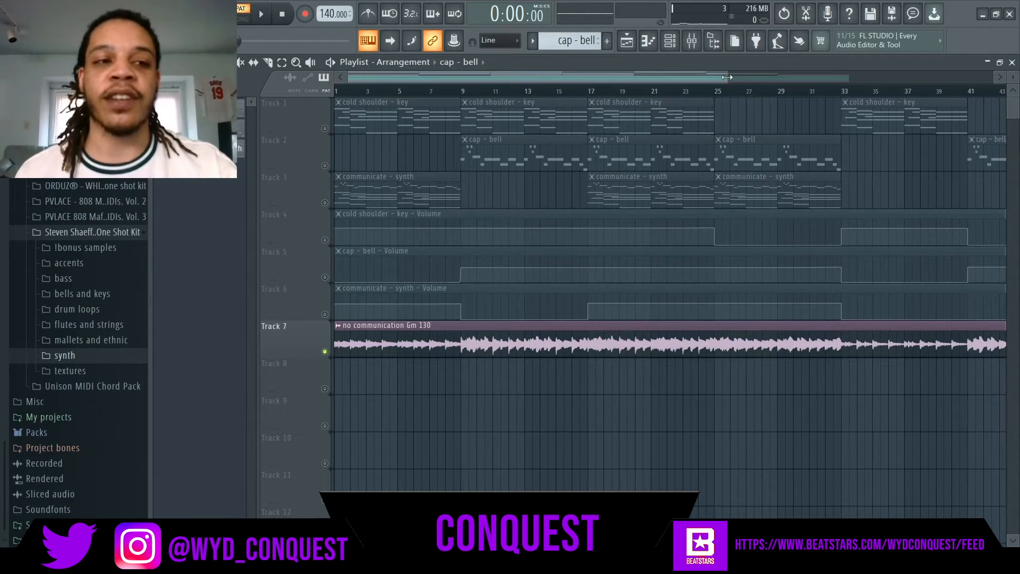
pyautogui.moveTo(725, 77); pyautogui.dragTo(642, 97)
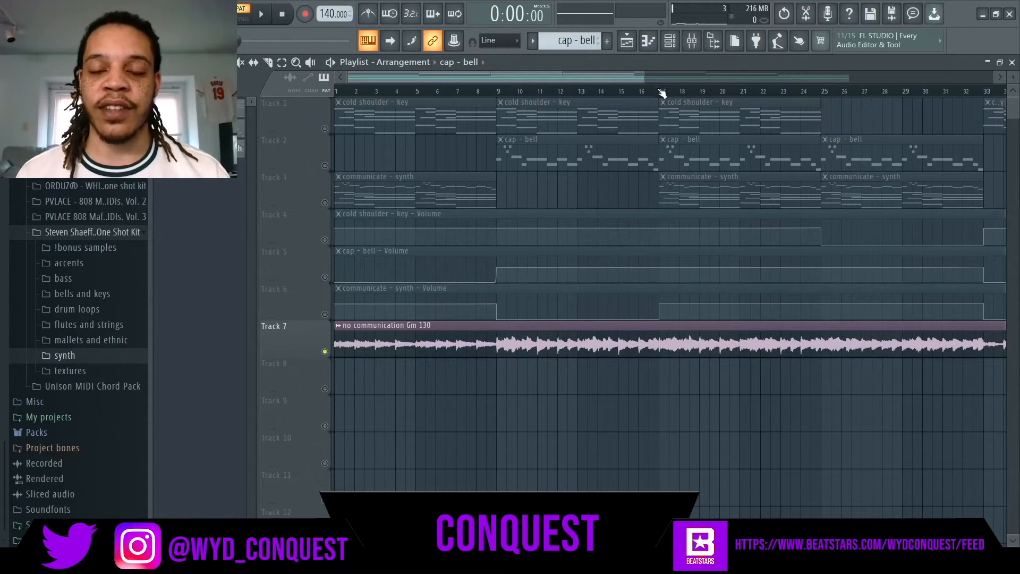
pyautogui.click(663, 94)
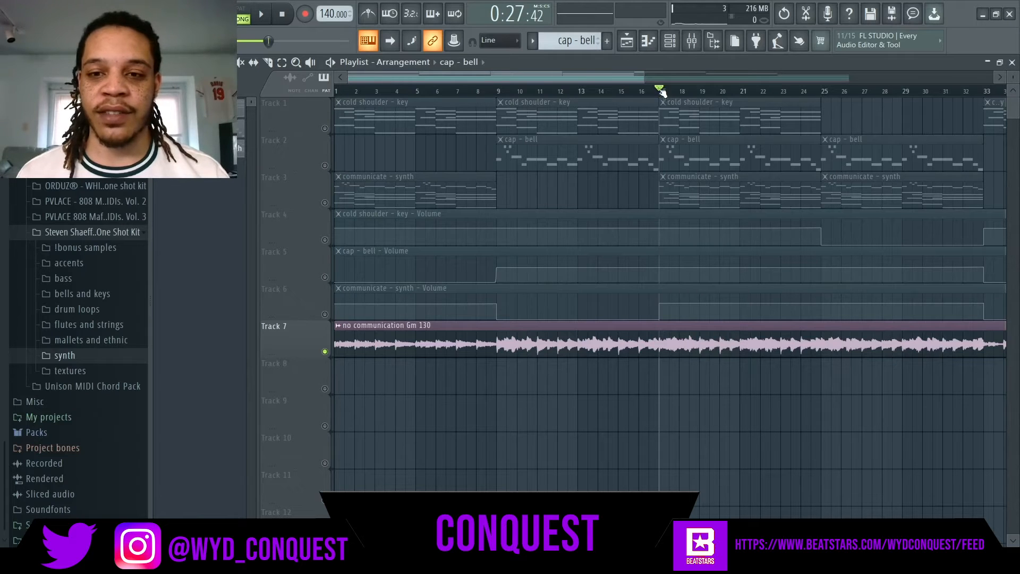
pyautogui.press('space')
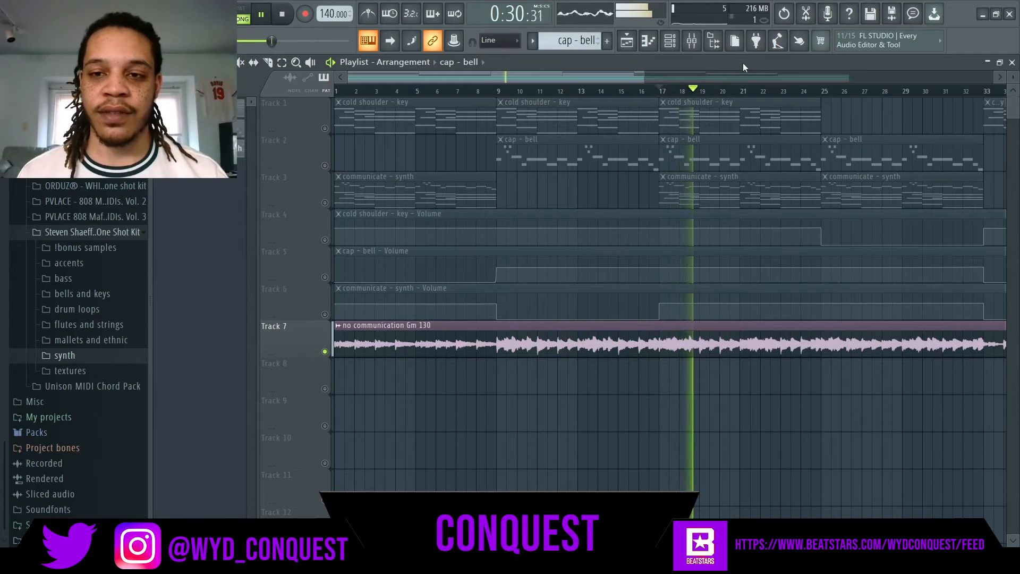
pyautogui.moveTo(643, 74); pyautogui.dragTo(718, 81)
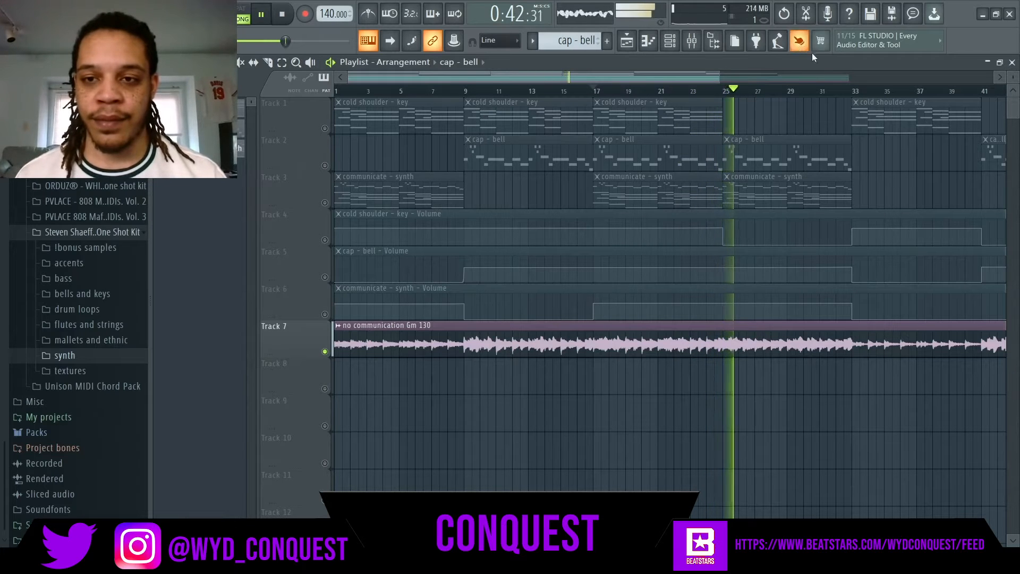
pyautogui.press('space')
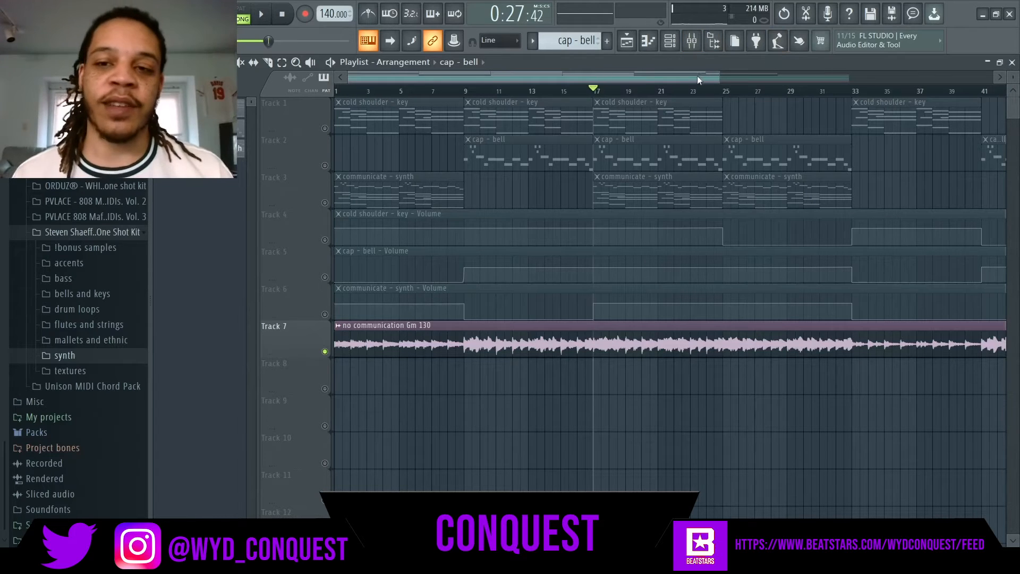
# Step: Show the mixer with the cold shoulder - key track selected and play the song from bar 17 to watch the track levels
pyautogui.moveTo(720, 76); pyautogui.dragTo(606, 89)
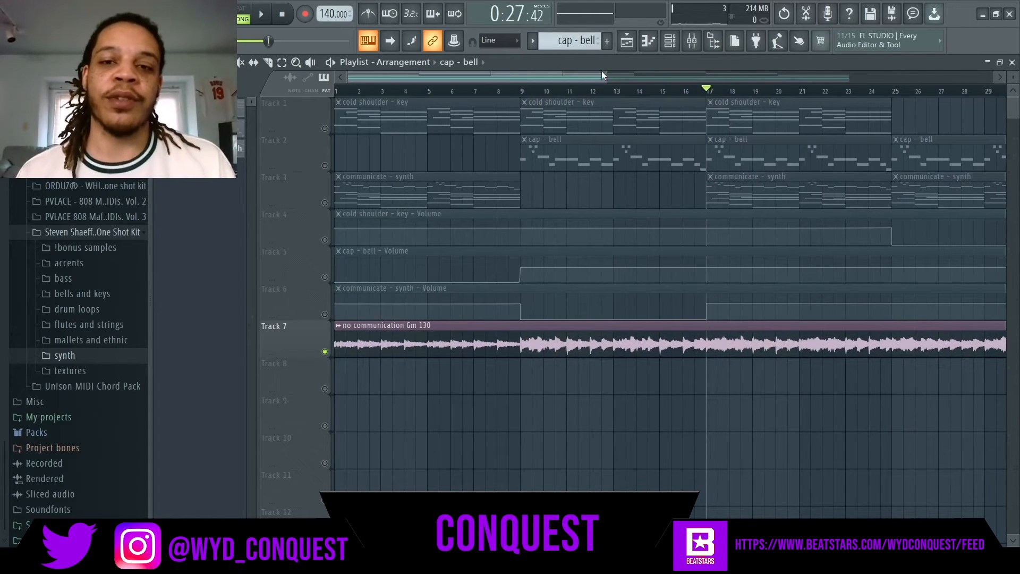
pyautogui.moveTo(606, 77); pyautogui.dragTo(638, 80)
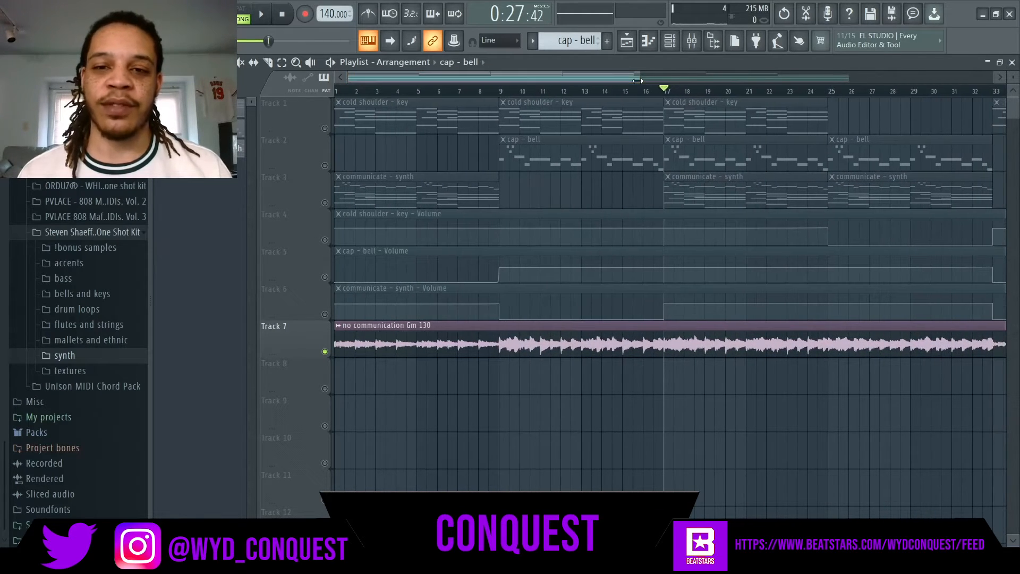
pyautogui.press('F9')
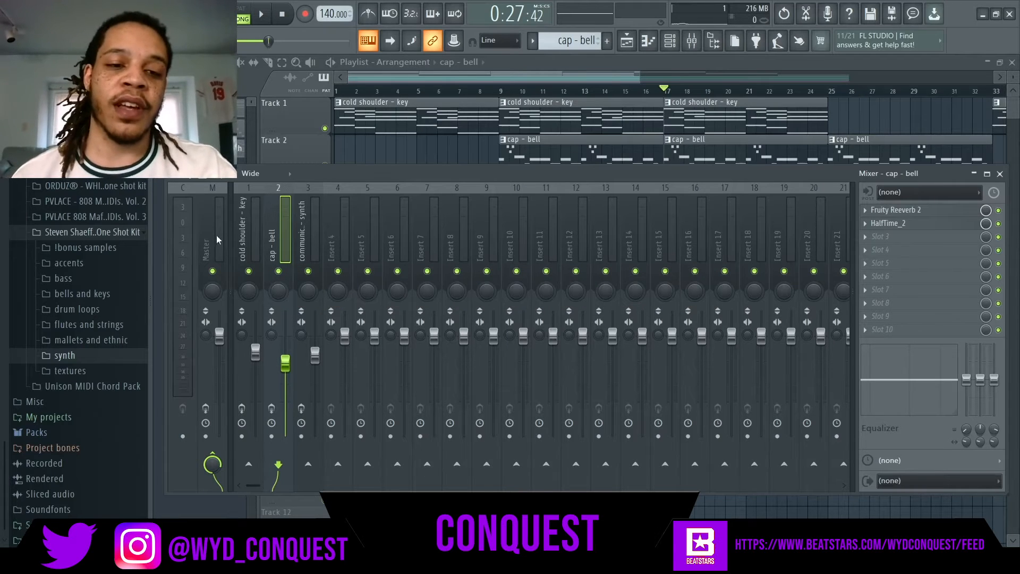
pyautogui.click(248, 235)
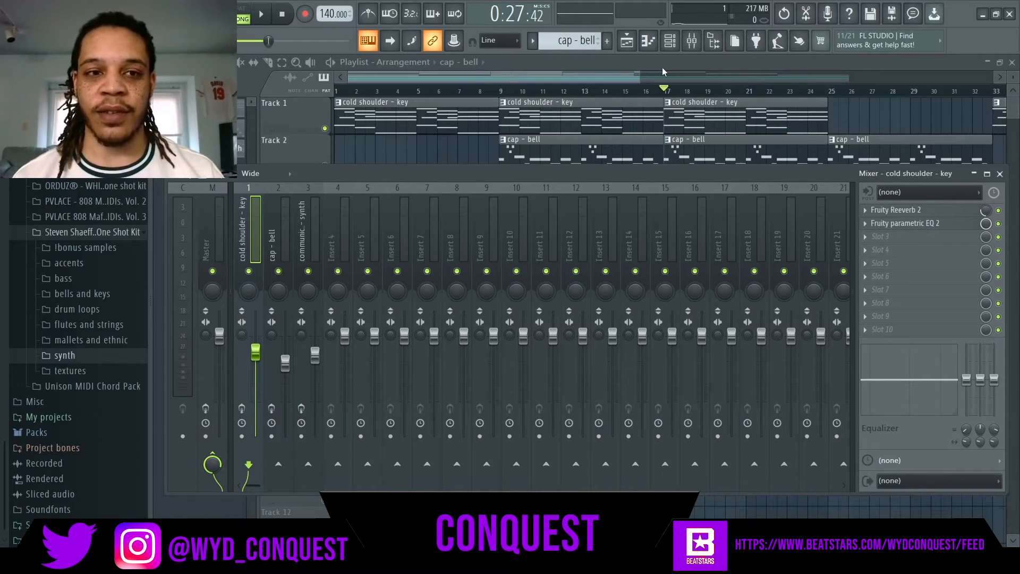
pyautogui.press('space')
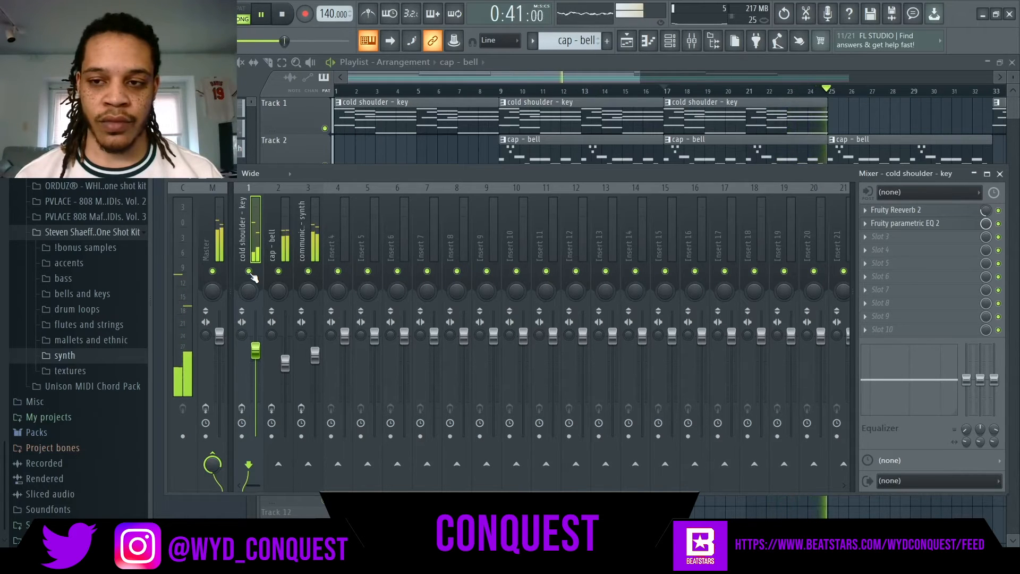
pyautogui.press('space')
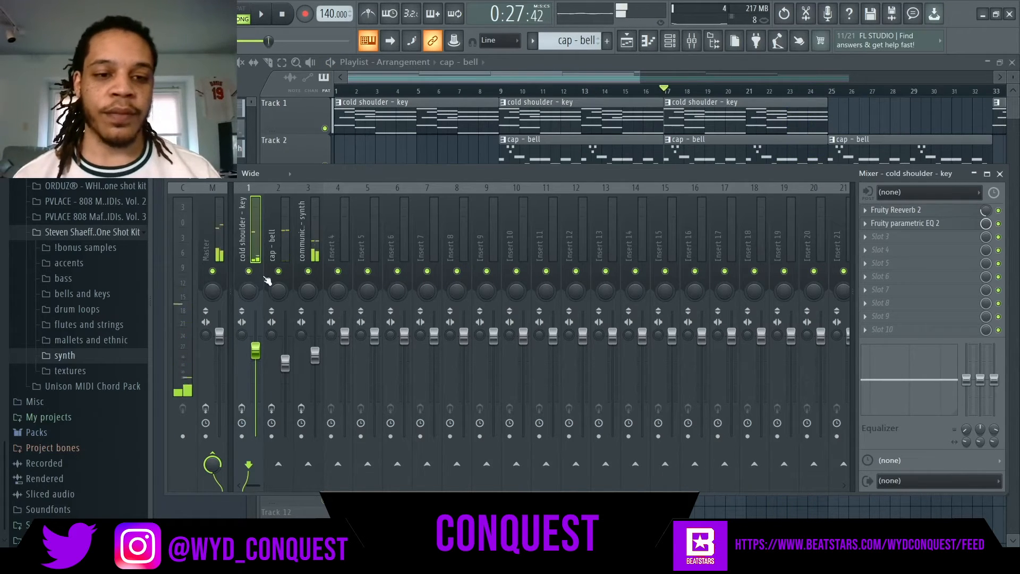
# Step: Solo the cold shoulder - key mixer track and open its Fruity Reeverb 2 and Fruity parametric EQ 2 effects
pyautogui.rightClick(249, 271)
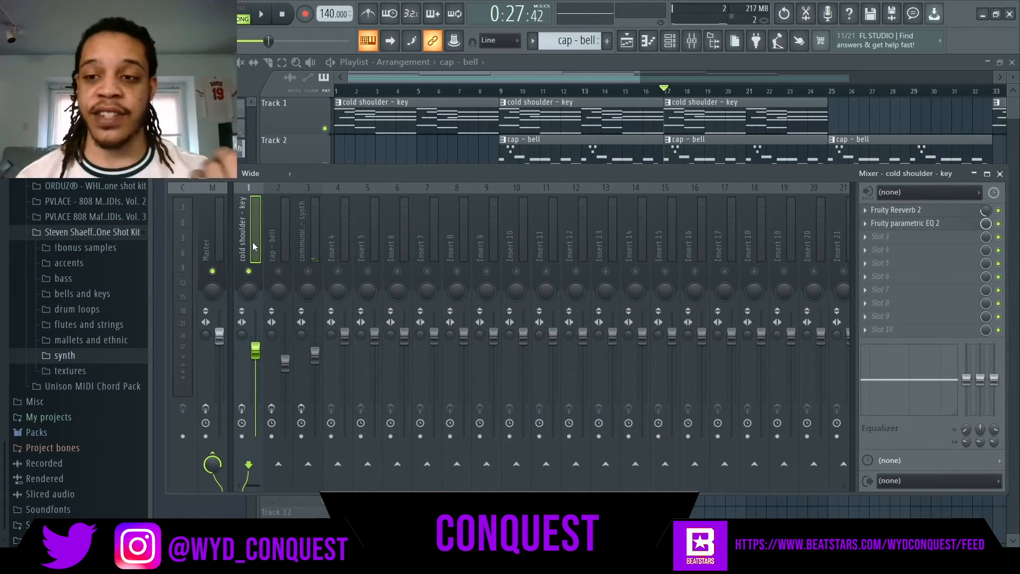
pyautogui.click(927, 212)
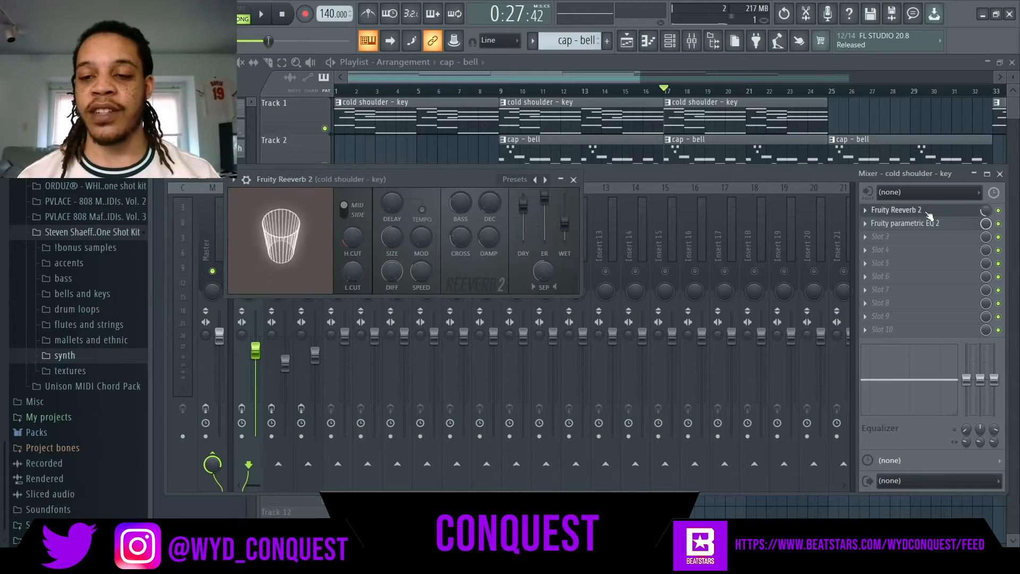
pyautogui.click(928, 223)
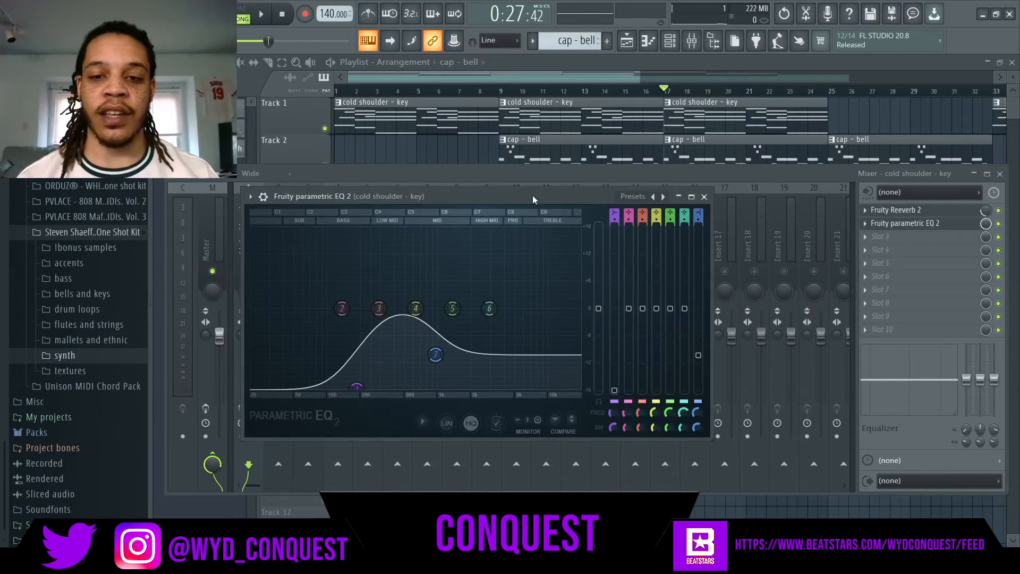
# Step: Play the soloed cold shoulder - key track from bar 17 alongside its Fruity parametric EQ 2, and close the EQ
pyautogui.moveTo(532, 196); pyautogui.dragTo(724, 225)
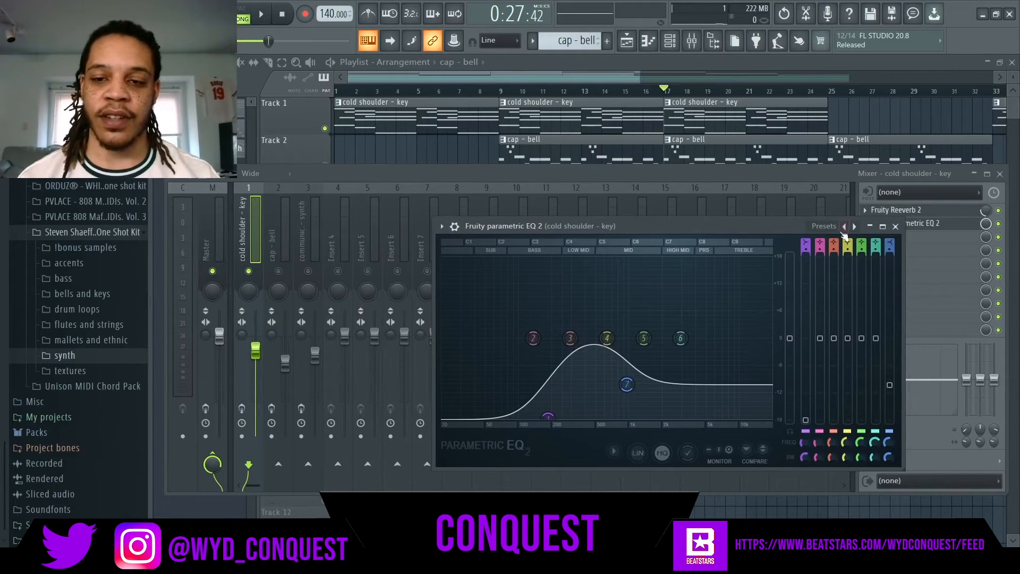
pyautogui.press('space')
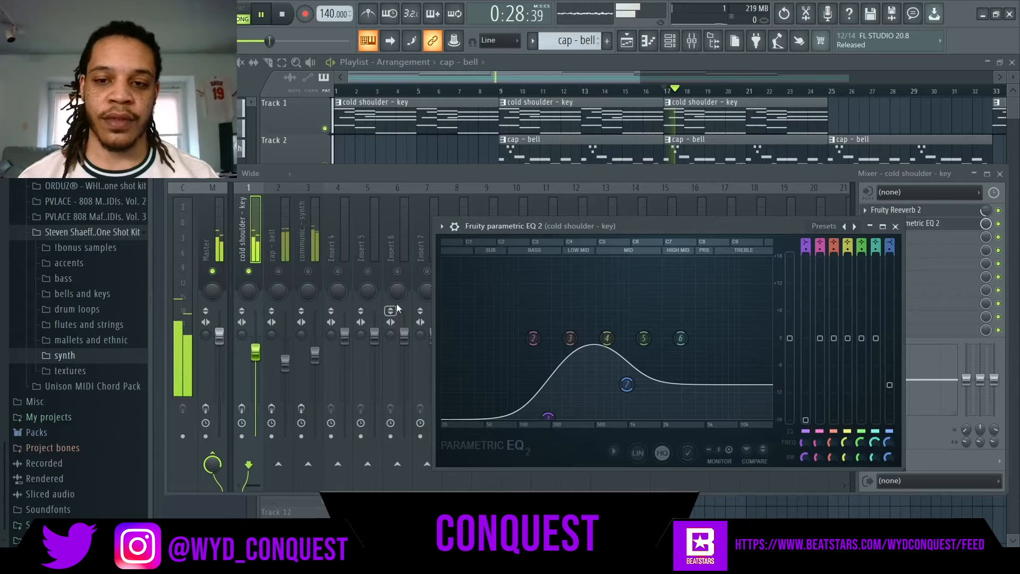
pyautogui.moveTo(661, 225); pyautogui.dragTo(655, 206)
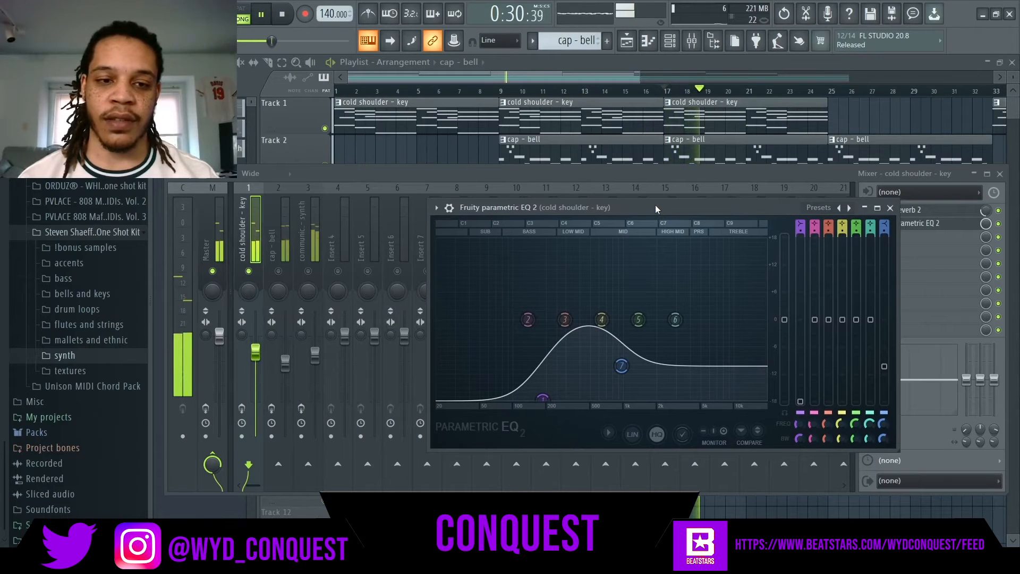
pyautogui.click(890, 207)
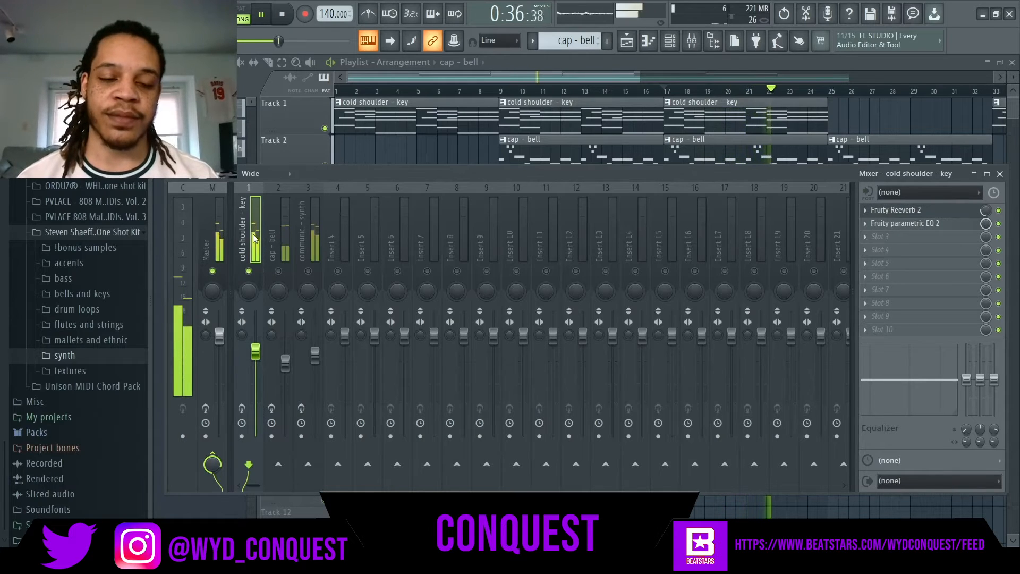
pyautogui.press('space')
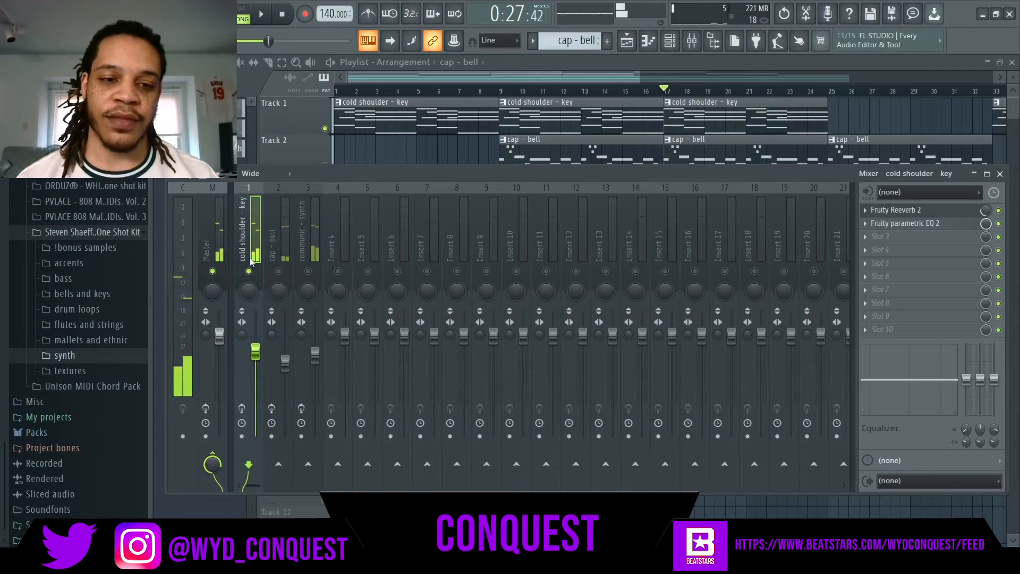
# Step: Enable the cold shoulder - key track's effect slots and play it from bar 17, toggling the effects off and on to compare
pyautogui.click(242, 409)
pyautogui.press('space')
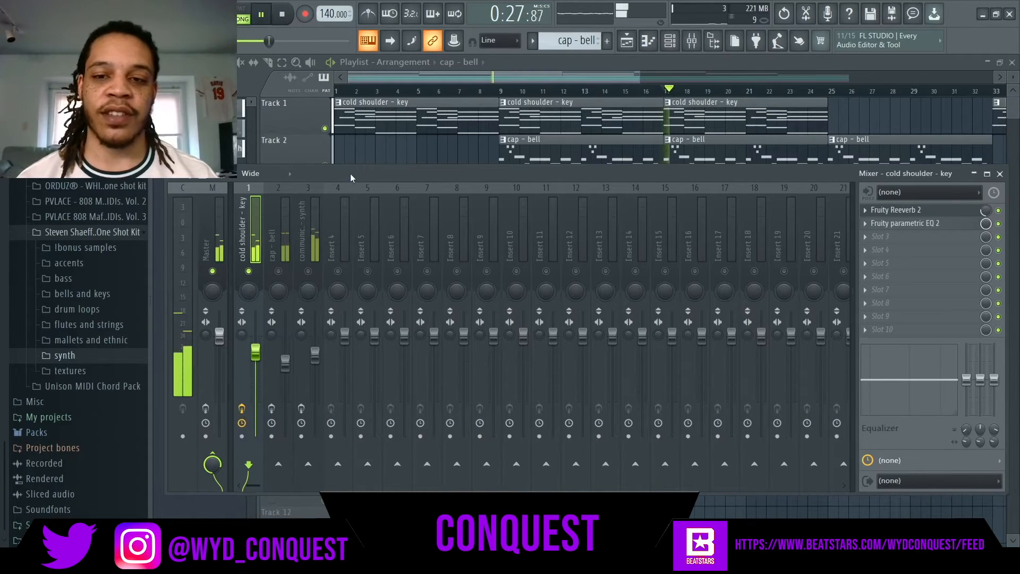
pyautogui.click(242, 409)
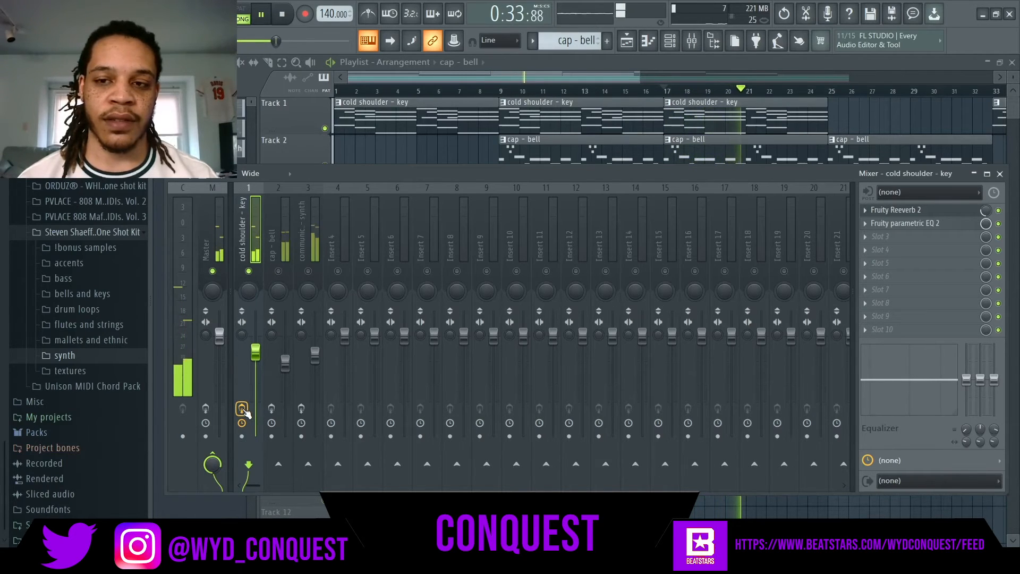
pyautogui.click(241, 409)
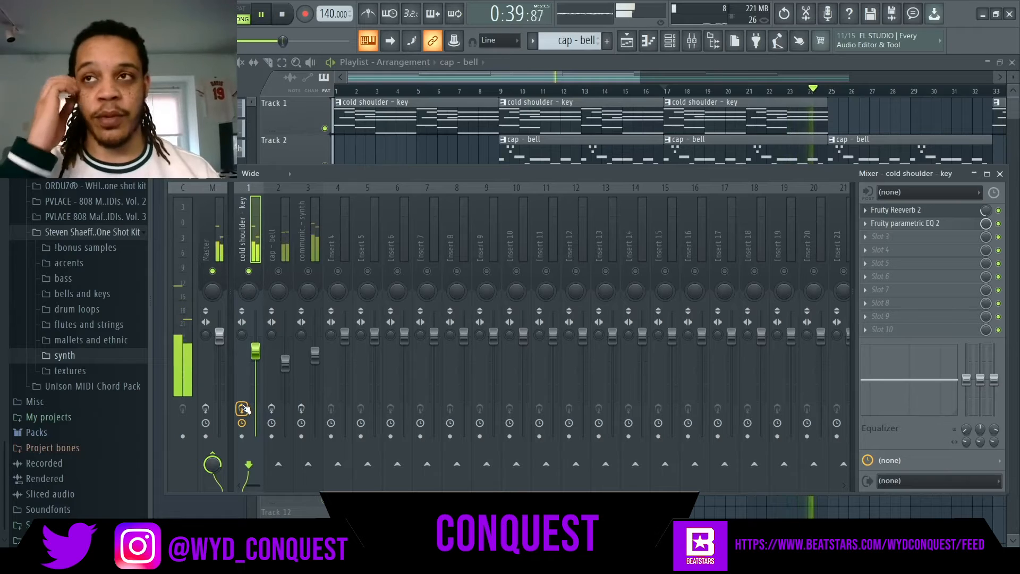
pyautogui.moveTo(255, 351); pyautogui.dragTo(255, 436)
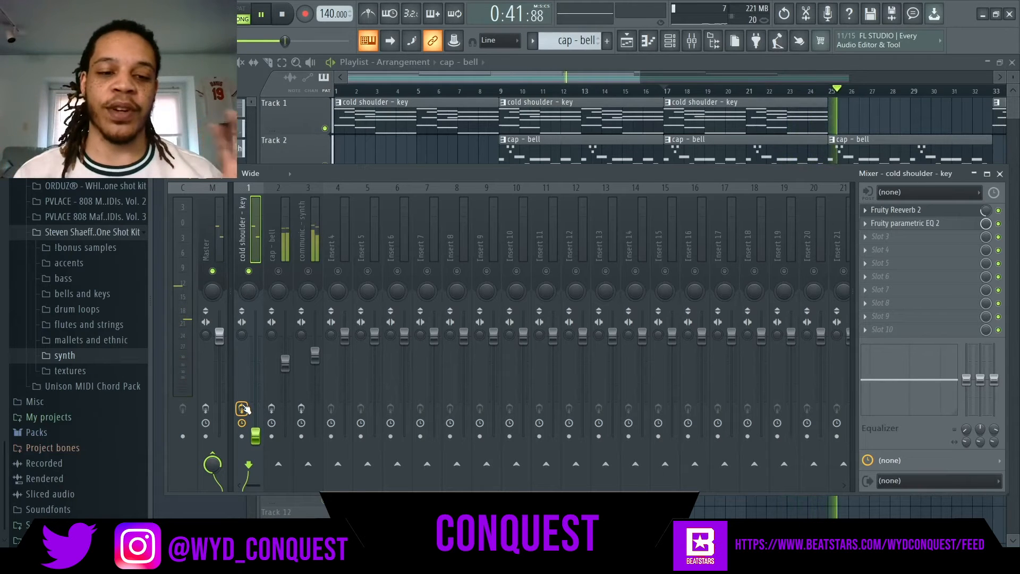
pyautogui.press('space')
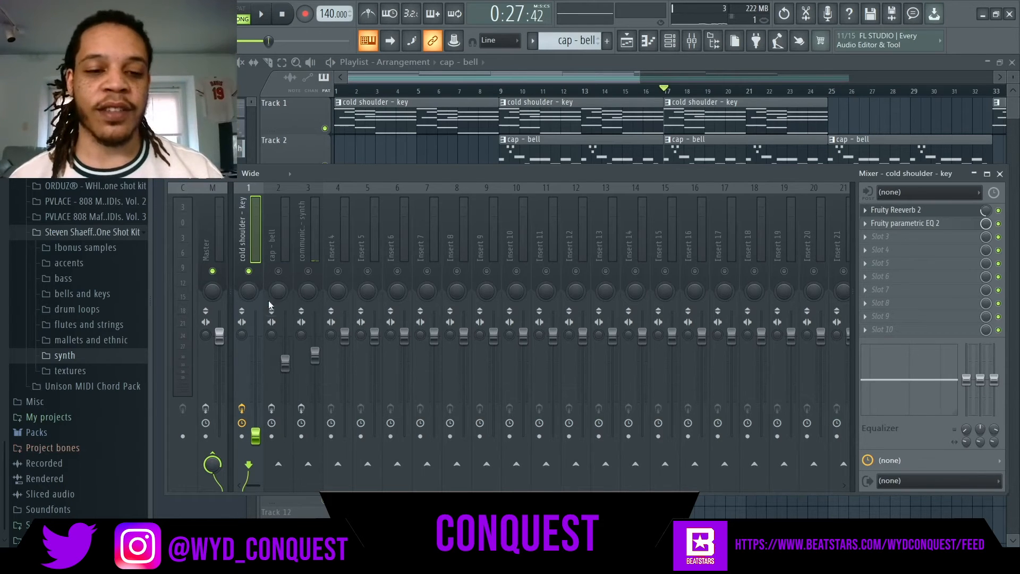
# Step: Switch the solo from cold shoulder - key to the cap - bell mixer track and play it from bar 17
pyautogui.press('space')
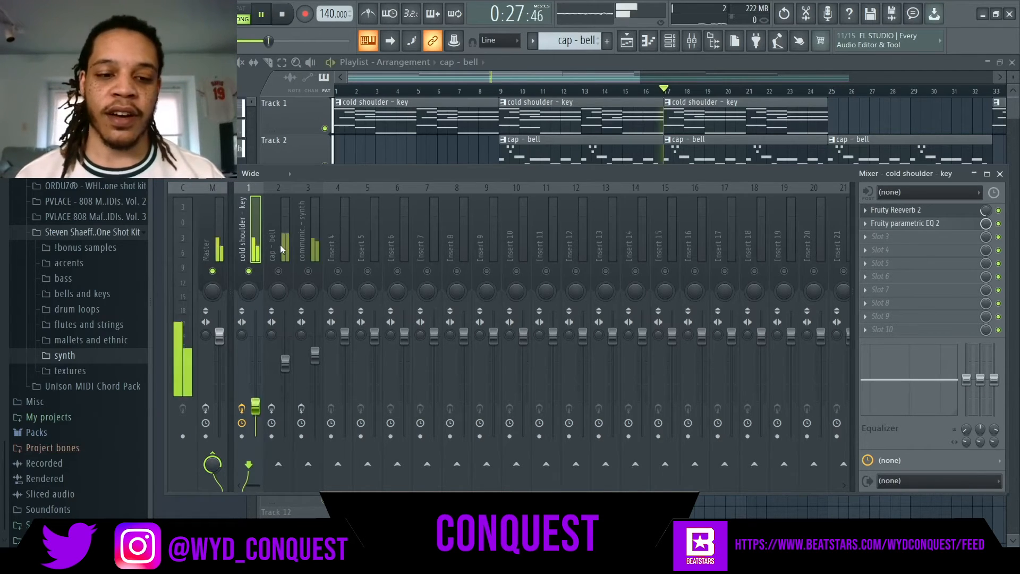
pyautogui.press('space')
pyautogui.click(281, 272)
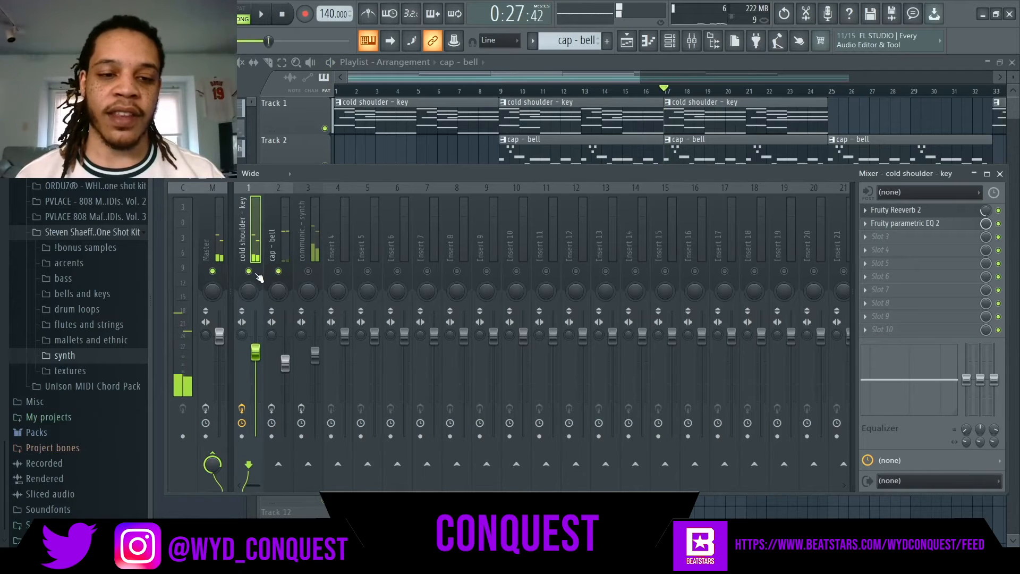
pyautogui.click(248, 272)
pyautogui.click(277, 251)
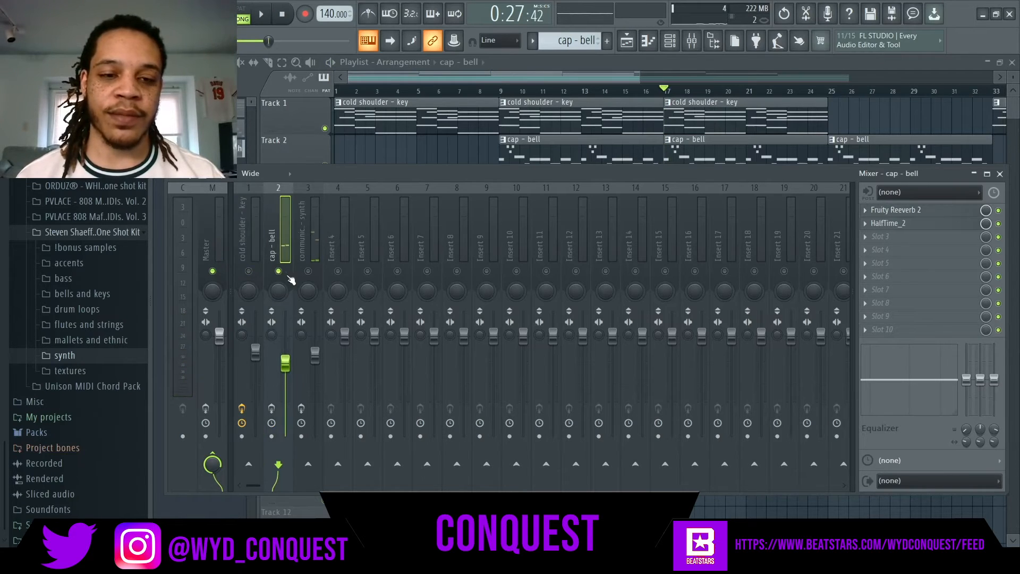
pyautogui.press('space')
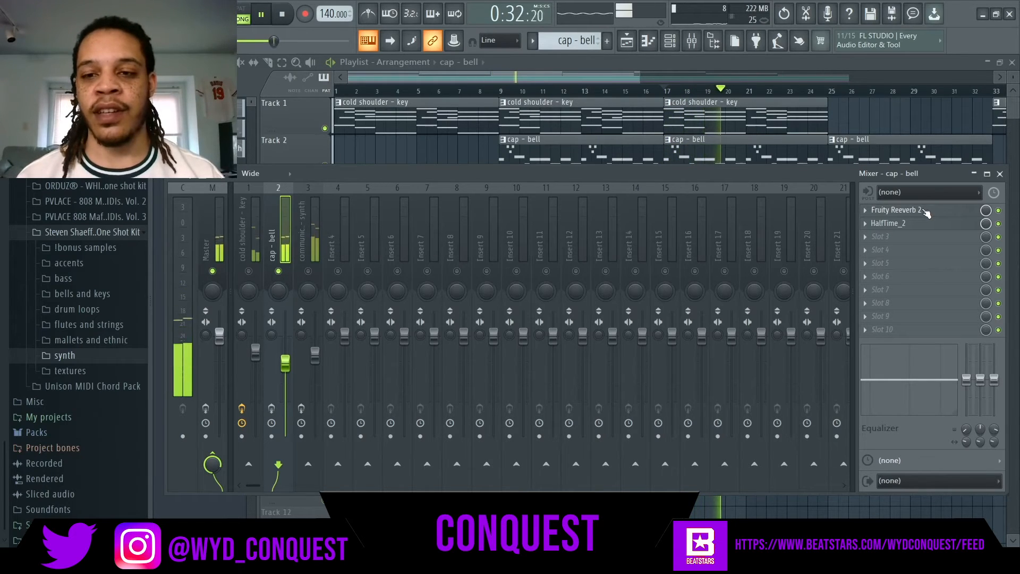
pyautogui.press('space')
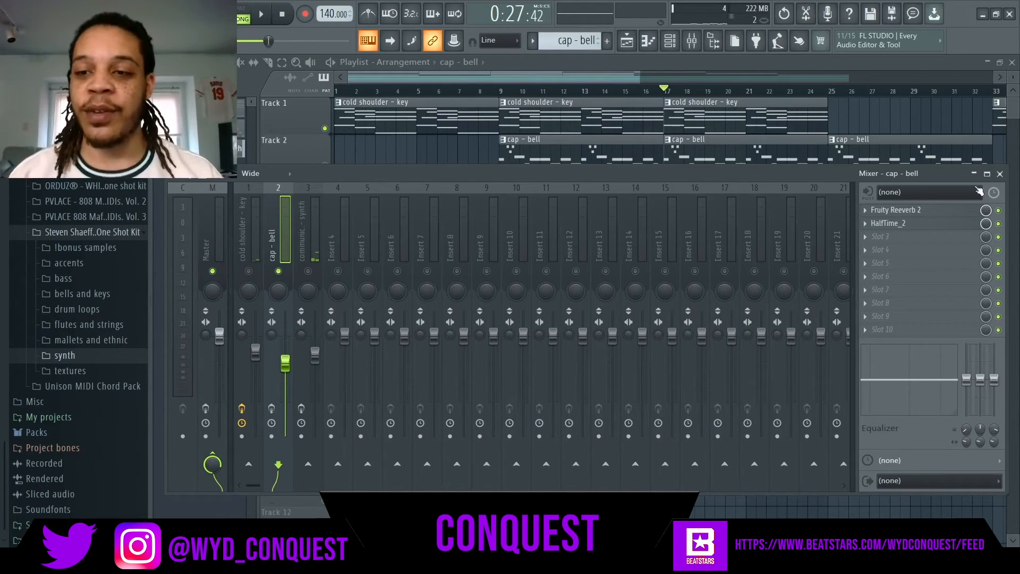
# Step: Review the cap - bell track's Fruity Reeverb 2 and HalfTime_2 settings, and play the track from bar 17 with its effect slots enabled
pyautogui.click(969, 215)
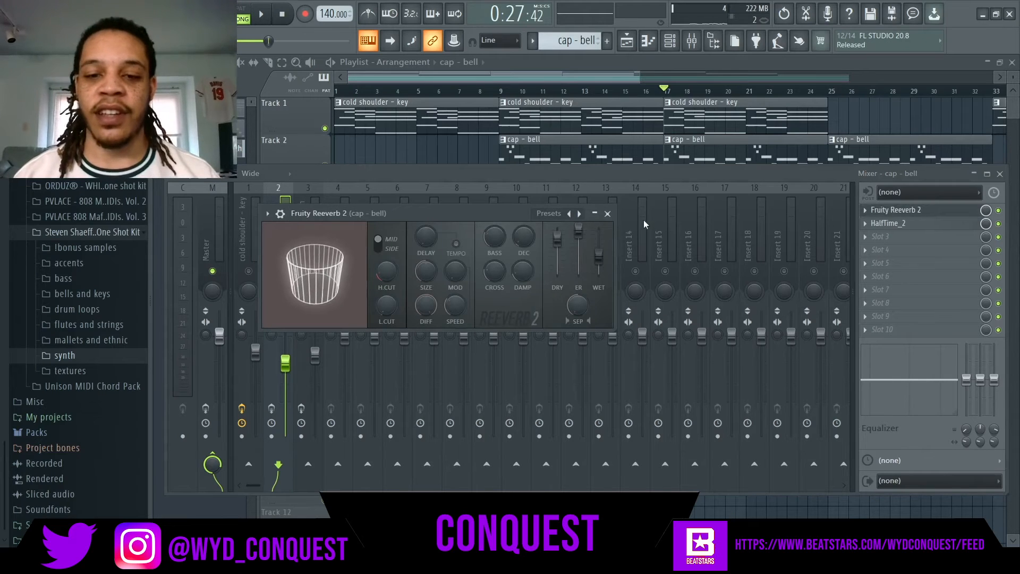
pyautogui.click(608, 214)
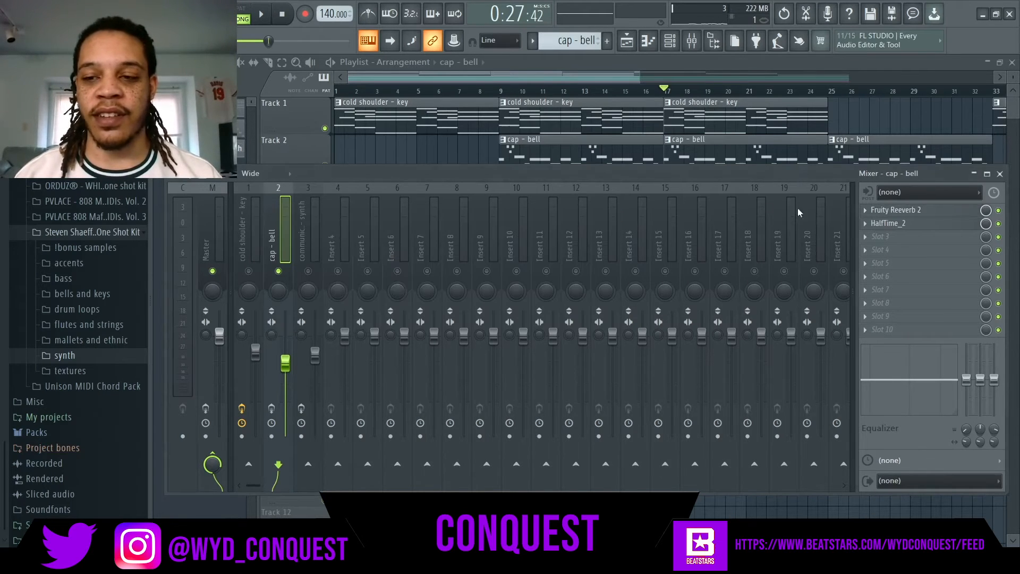
pyautogui.click(902, 227)
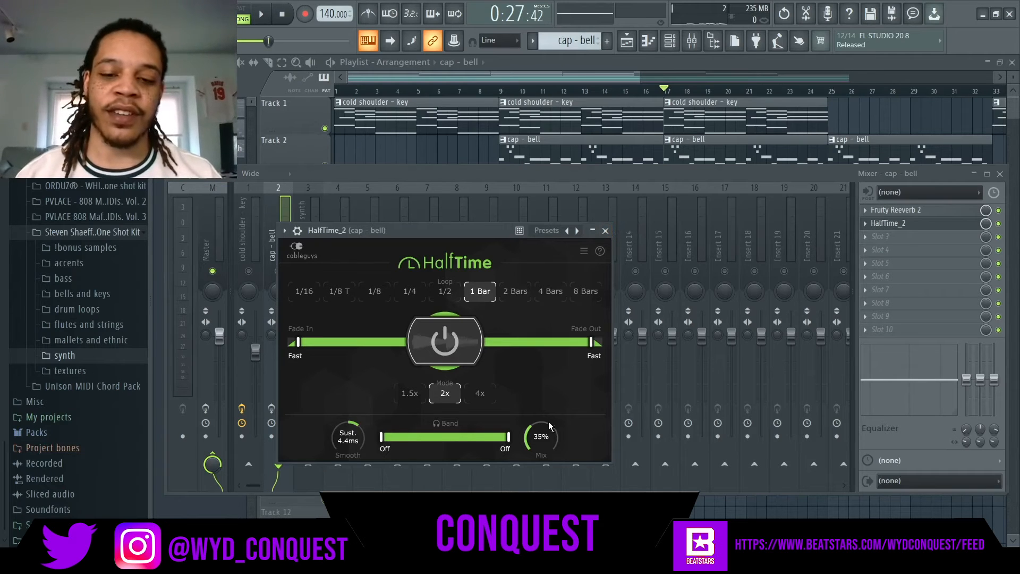
pyautogui.click(598, 170)
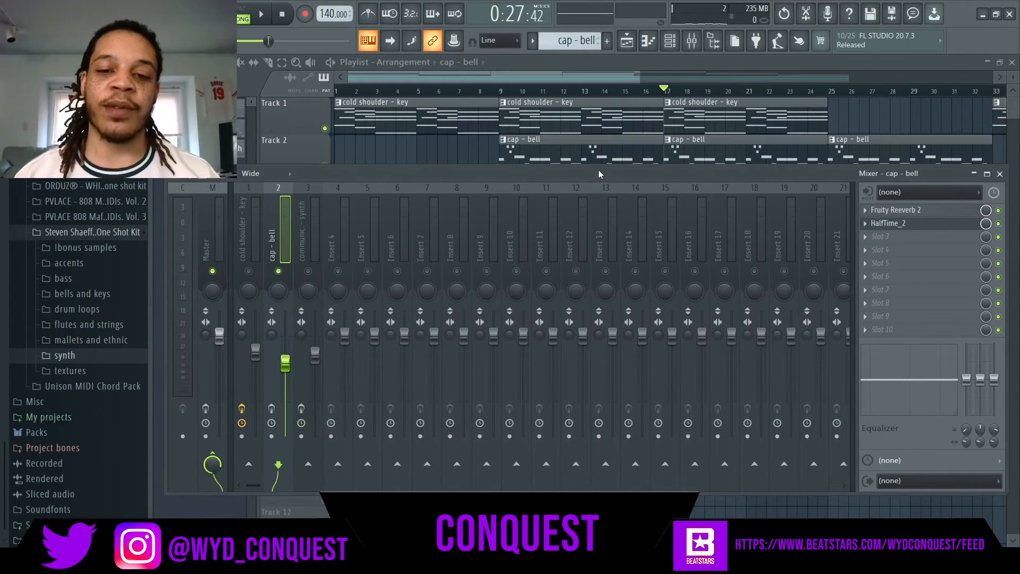
pyautogui.click(916, 228)
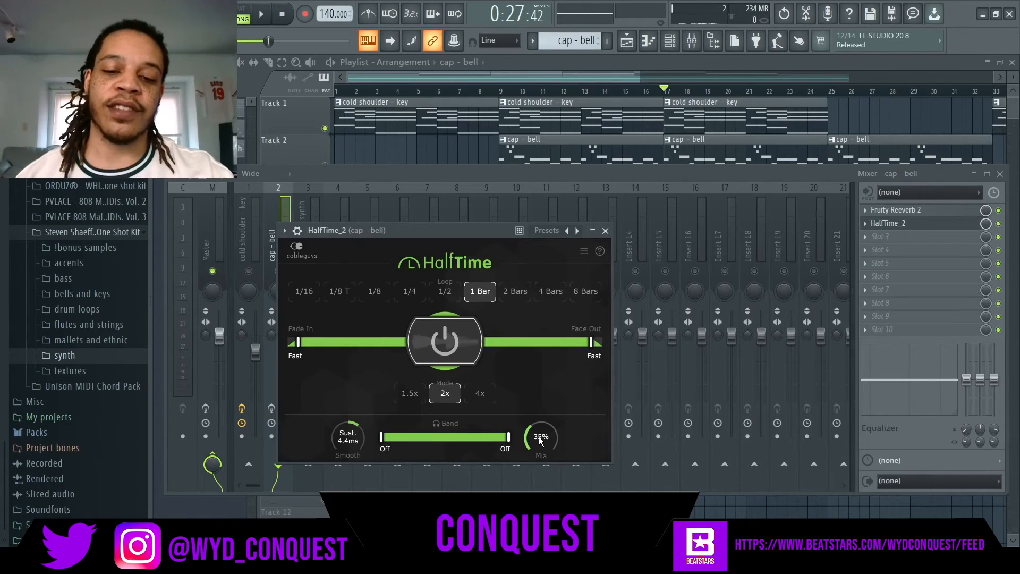
pyautogui.click(606, 231)
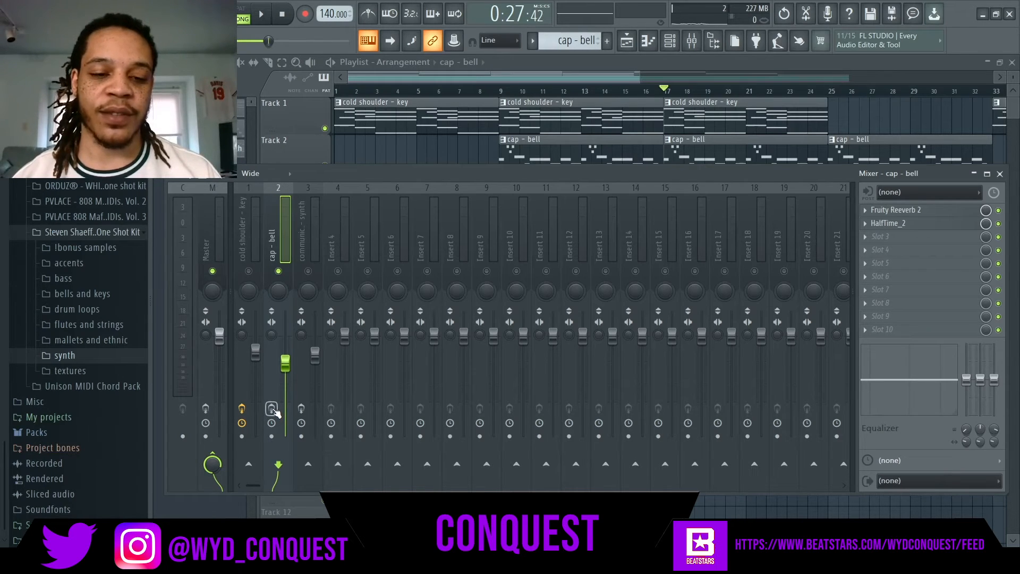
pyautogui.press('space')
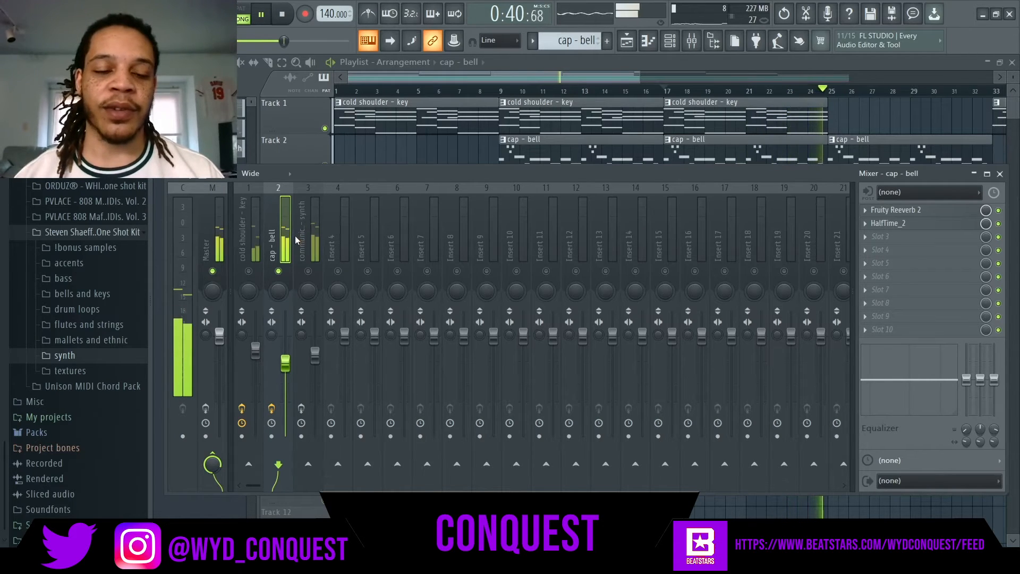
pyautogui.press('space')
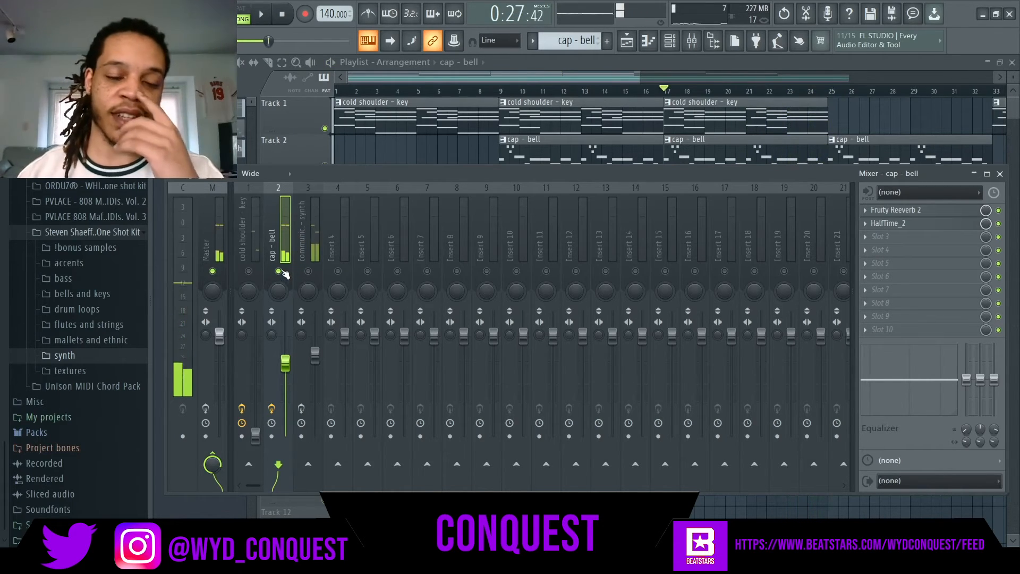
# Step: Solo and select the communicate - synth mixer track and examine its Fruity parametric EQ 2 curve
pyautogui.click(307, 232)
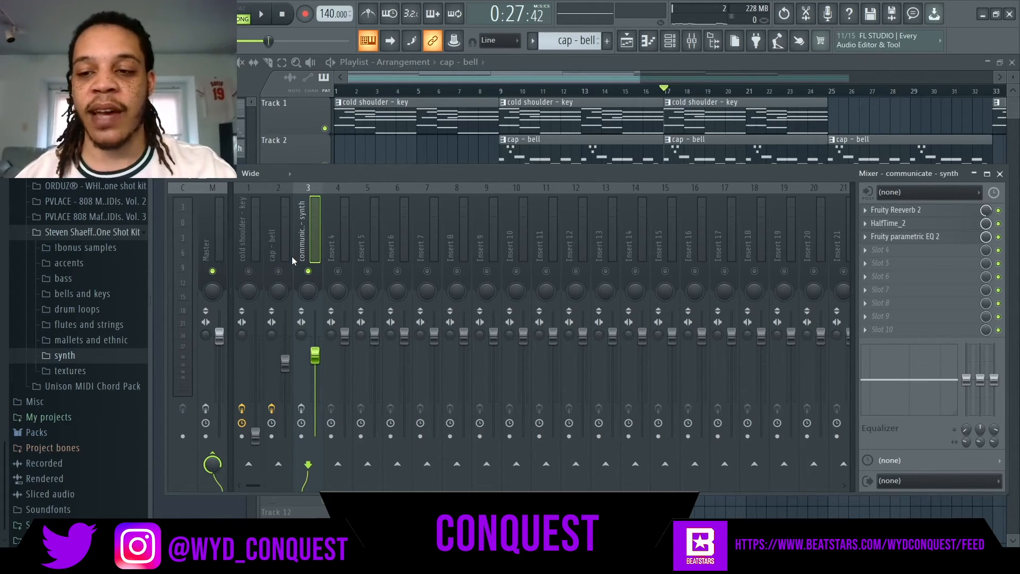
pyautogui.click(919, 236)
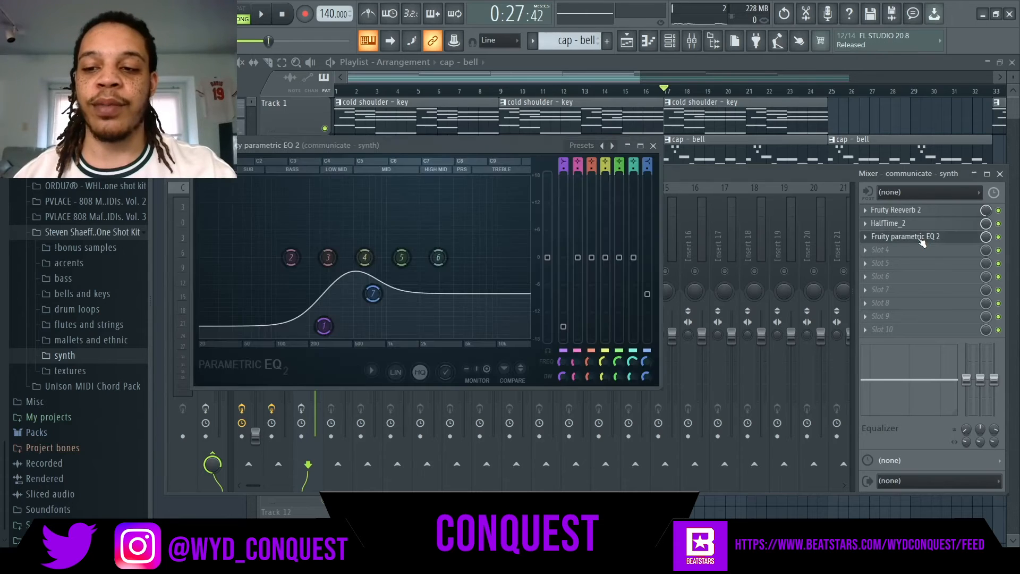
pyautogui.click(653, 146)
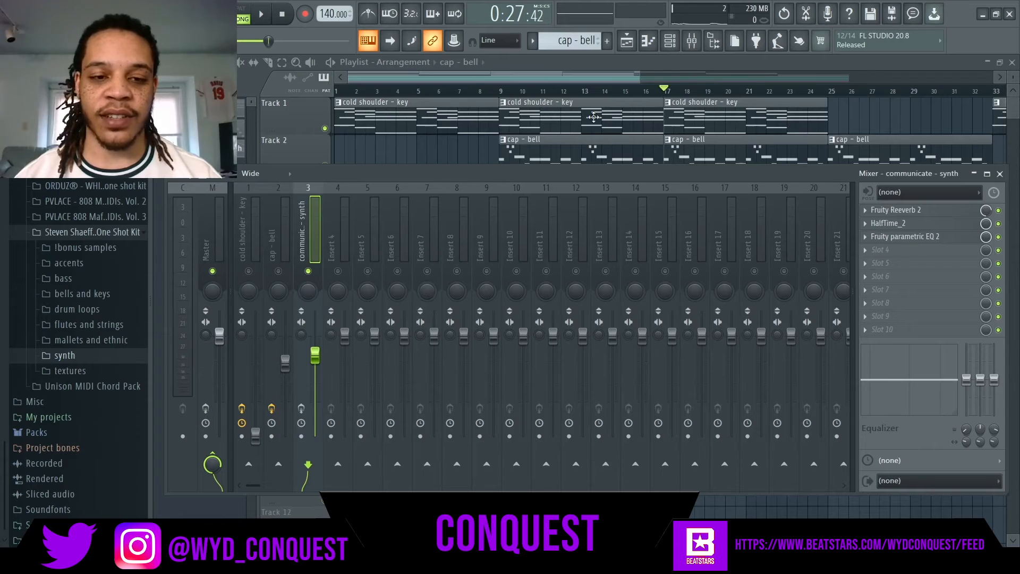
# Step: Play the soloed communicate - synth track from bar 17 and enable its effect slots partway through to compare
pyautogui.press('space')
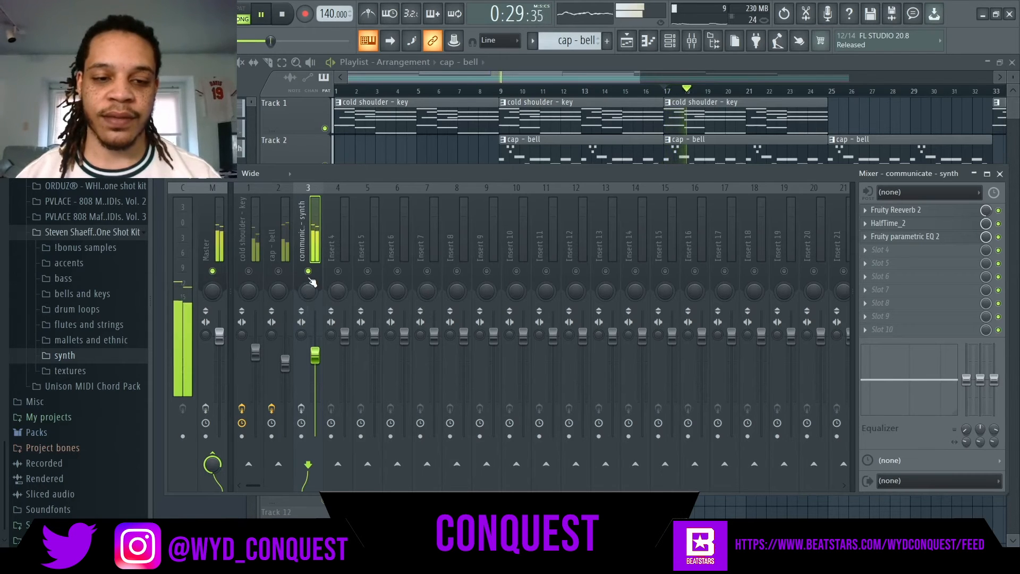
pyautogui.click(301, 409)
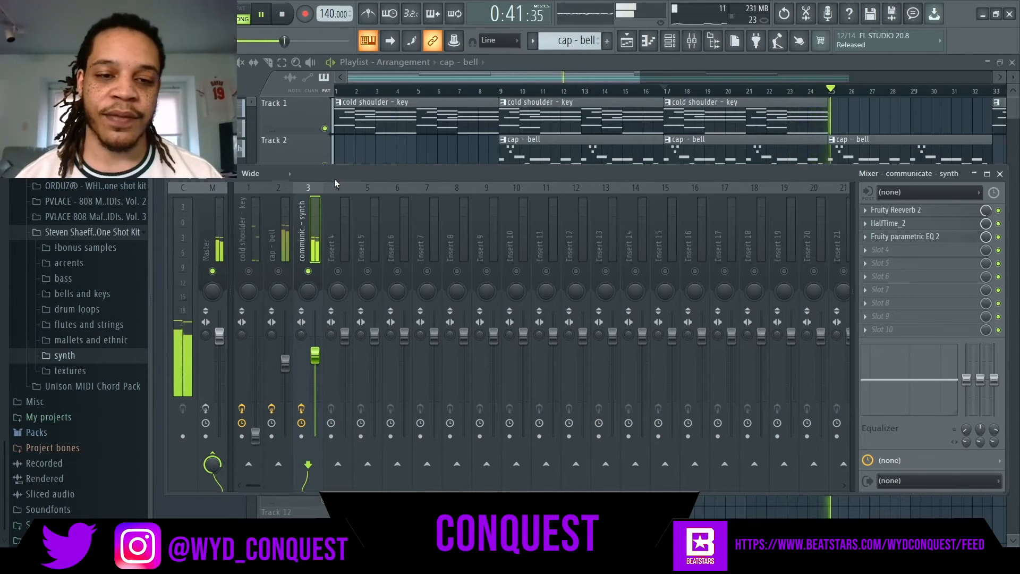
pyautogui.press('space')
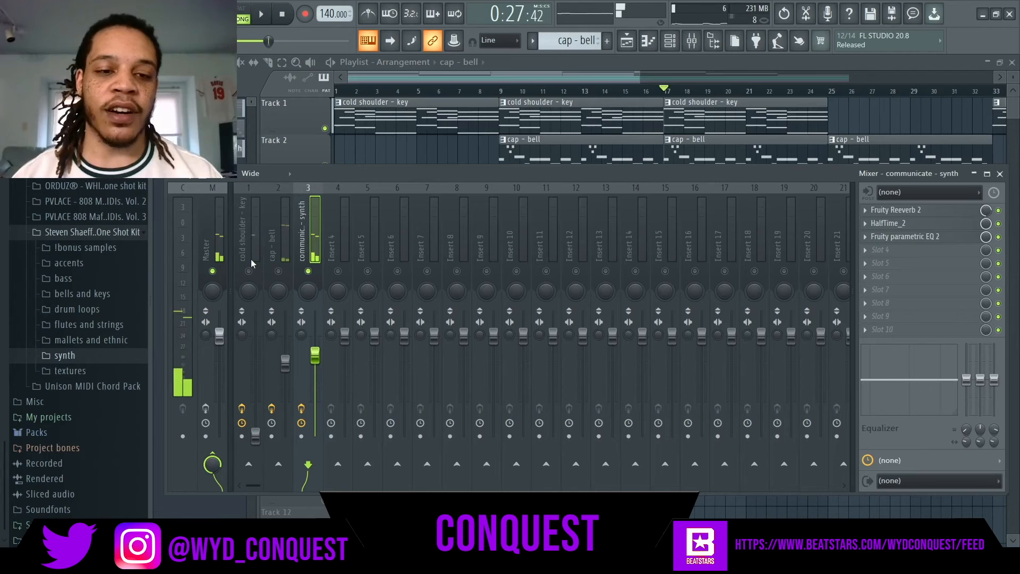
# Step: Unsolo the synth so all mixer tracks are active, and open the Master track's RC-20 Retro Color_2 effect
pyautogui.rightClick(309, 271)
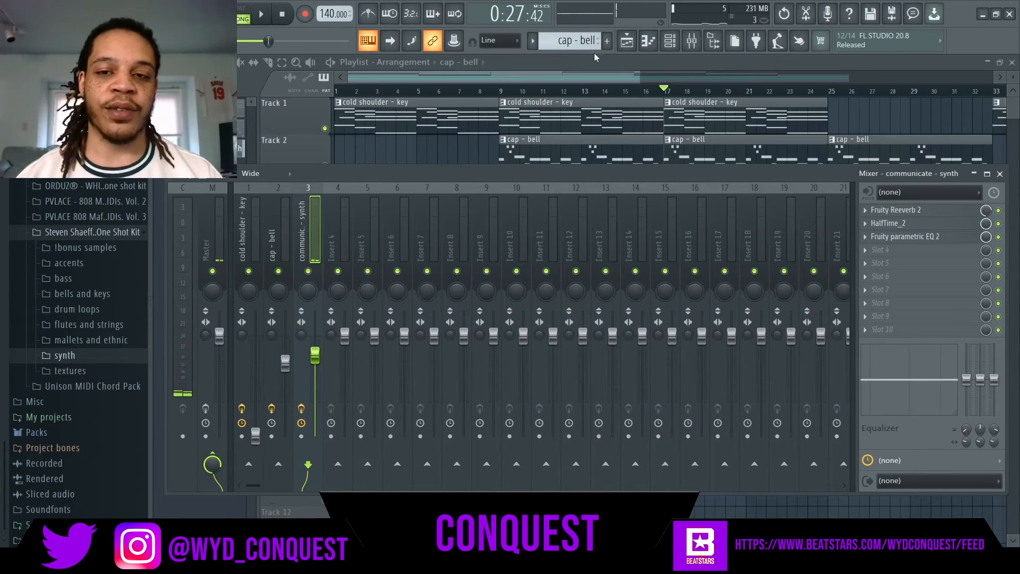
pyautogui.click(215, 239)
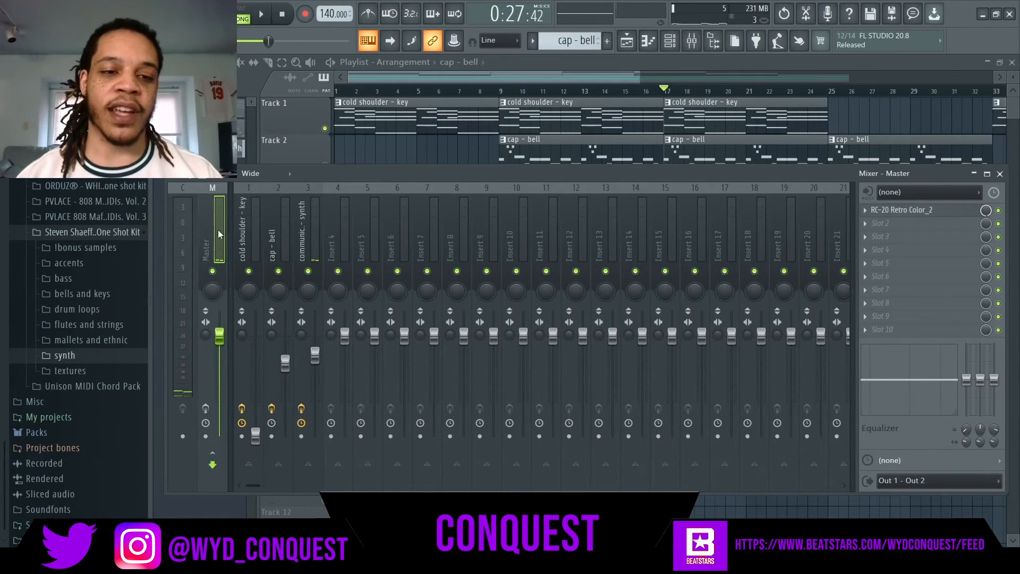
pyautogui.click(902, 211)
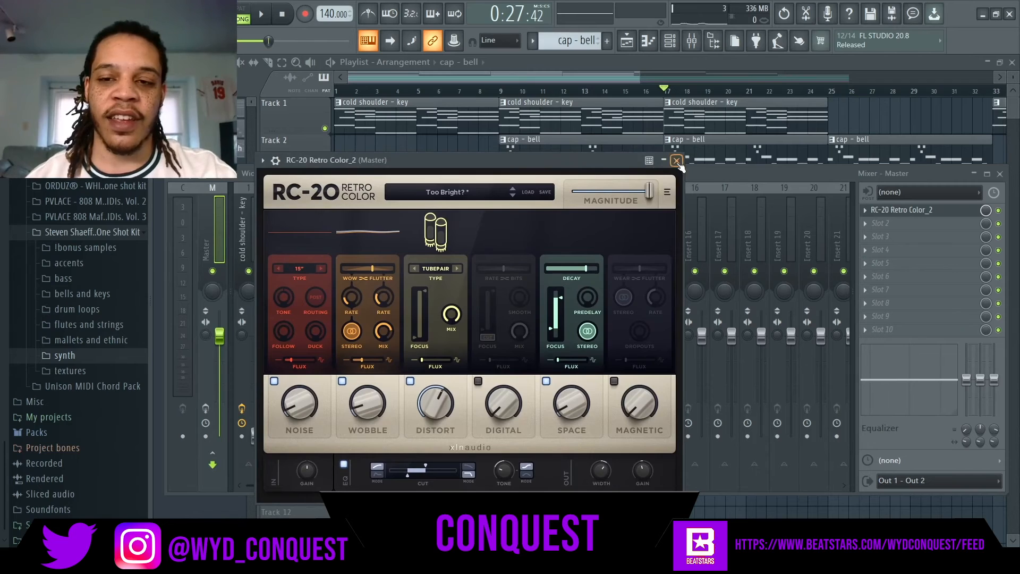
# Step: Close RC-20 Retro Color_2 and play the full mix from bar 17 with the Master effect slots enabled, toggling them to compare
pyautogui.click(613, 145)
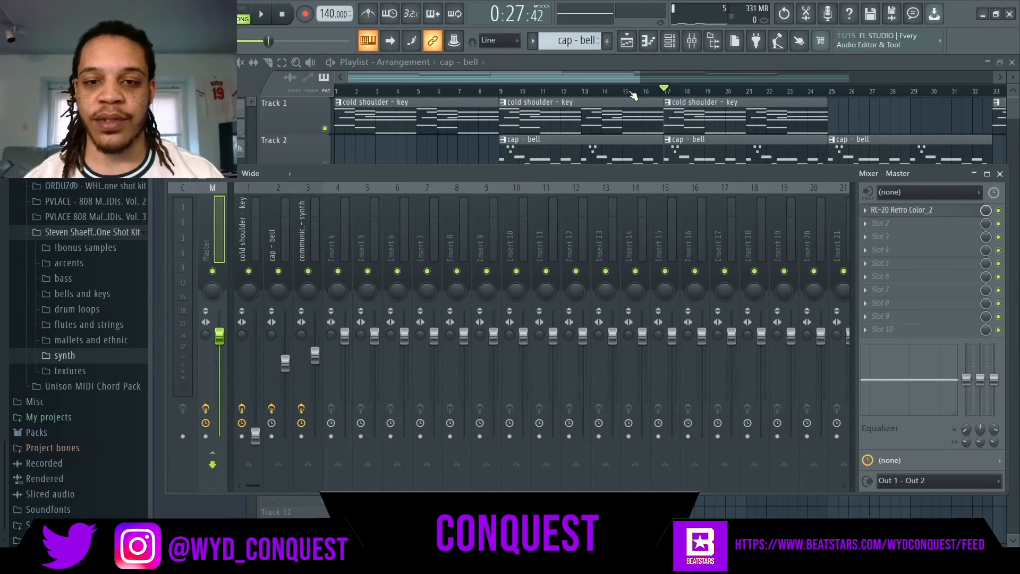
pyautogui.press('space')
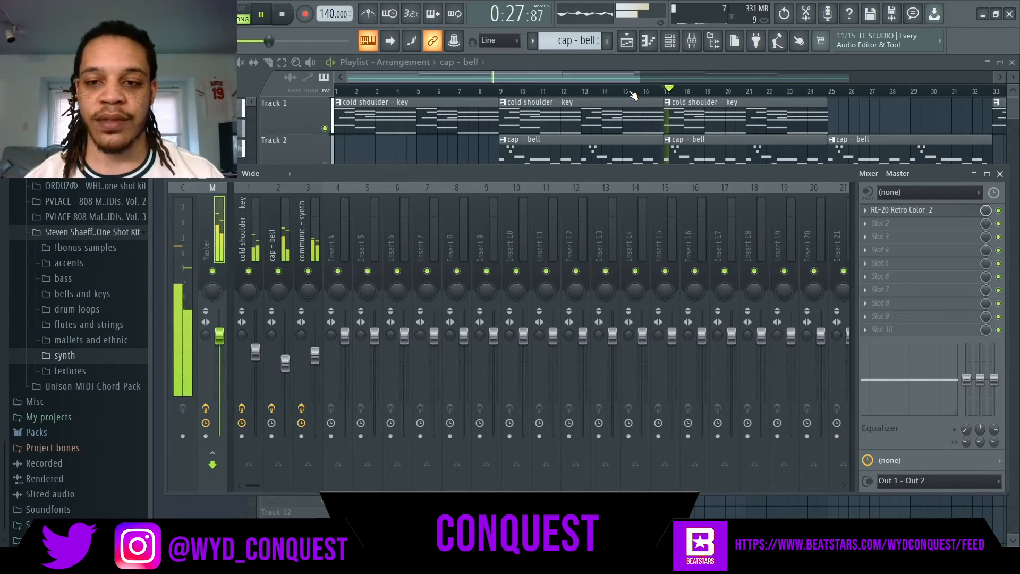
pyautogui.click(206, 409)
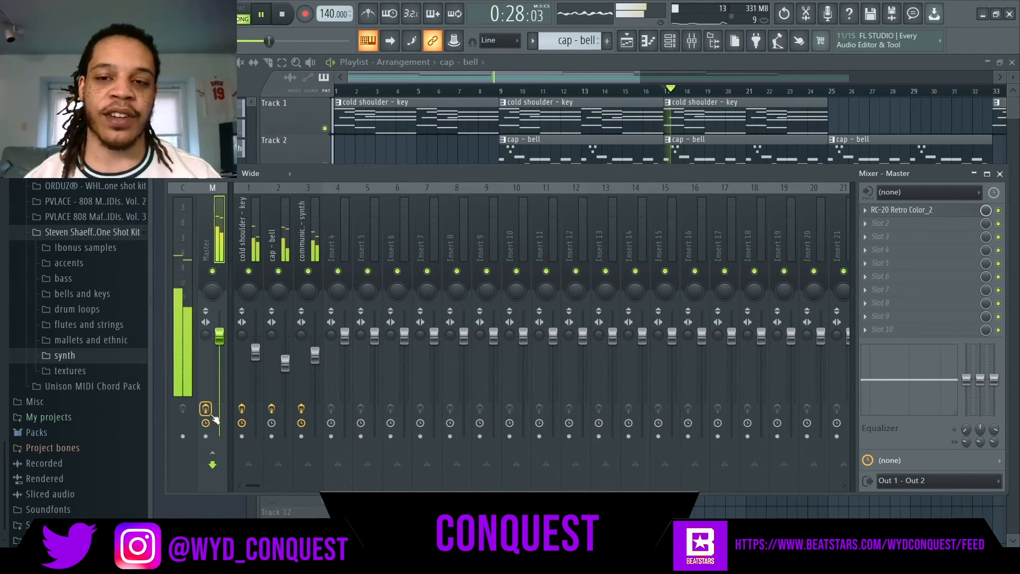
# Step: Stop the full mix playback, hide the mixer and return the song position to the start
pyautogui.press('space')
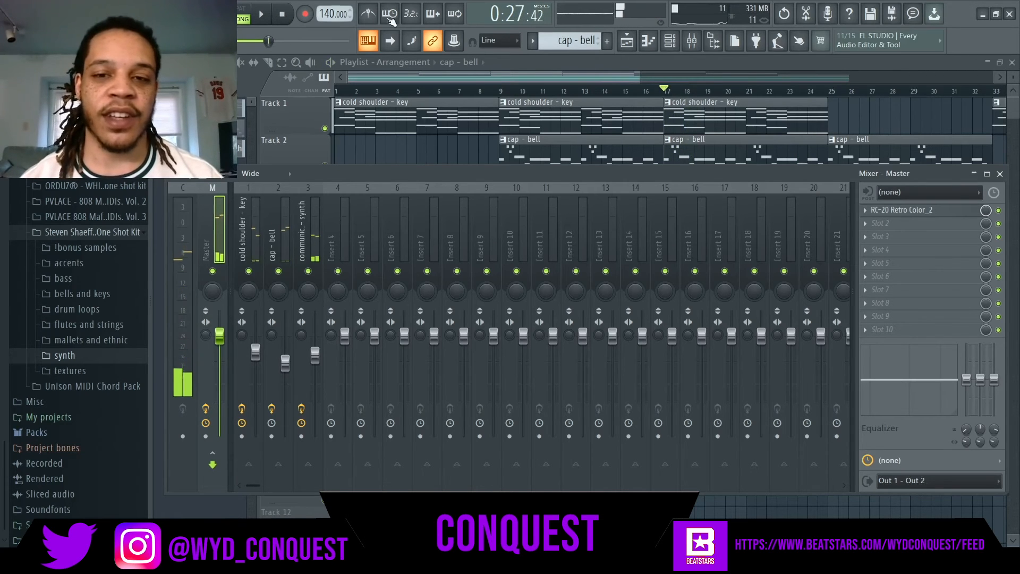
pyautogui.press('F9')
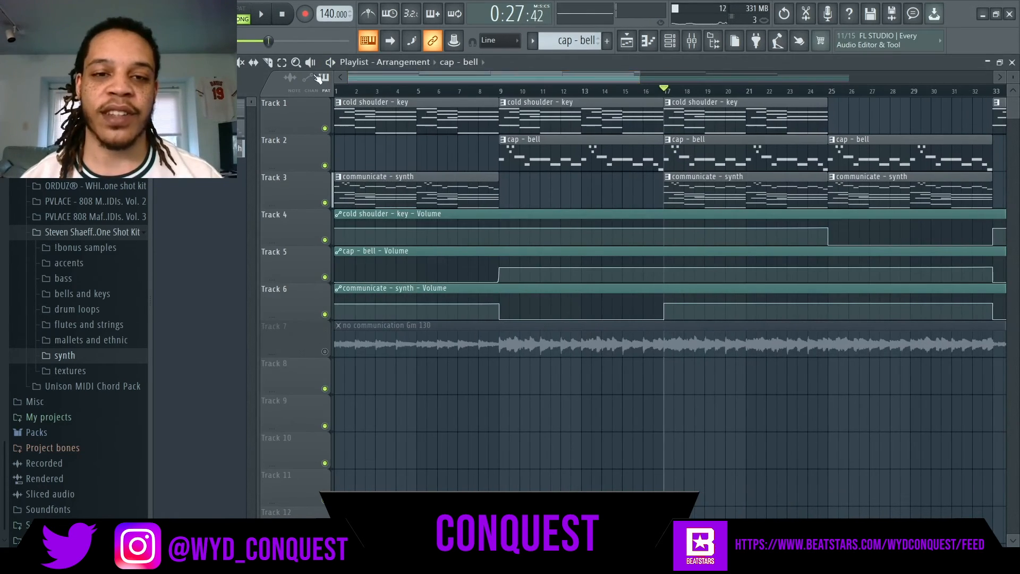
pyautogui.click(281, 16)
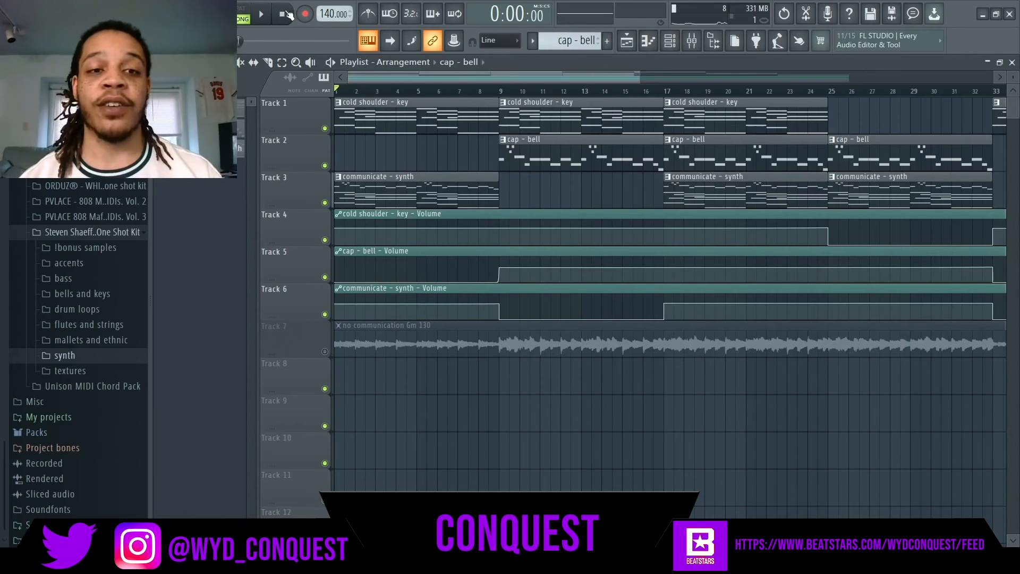
# Step: Examine the full playlist arrangement and place the playhead at bar 25, where the cold shoulder - key pattern drops out
pyautogui.moveTo(641, 78); pyautogui.dragTo(876, 118)
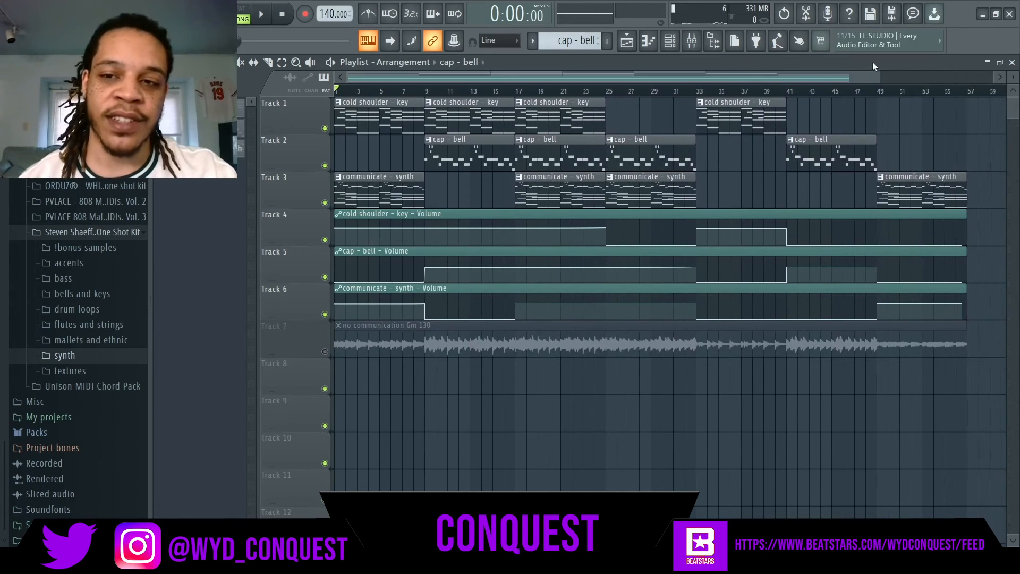
pyautogui.moveTo(879, 79); pyautogui.dragTo(675, 110)
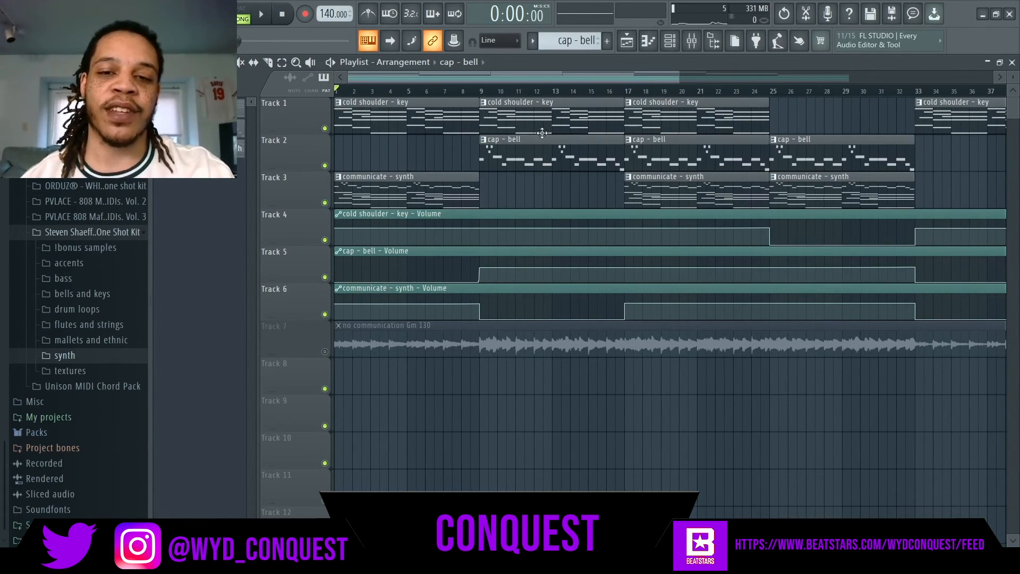
pyautogui.click(773, 93)
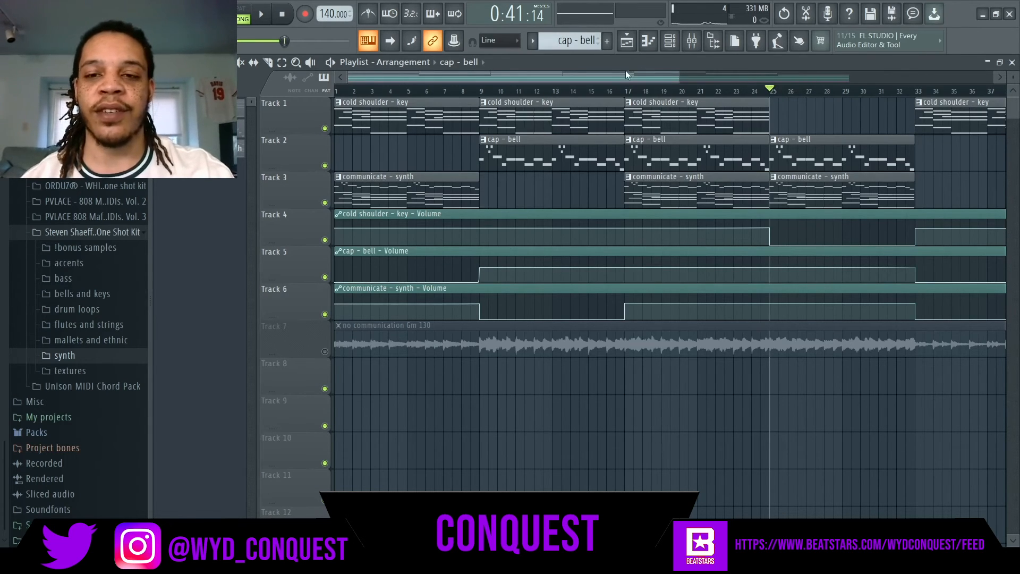
pyautogui.moveTo(623, 79); pyautogui.dragTo(623, 76)
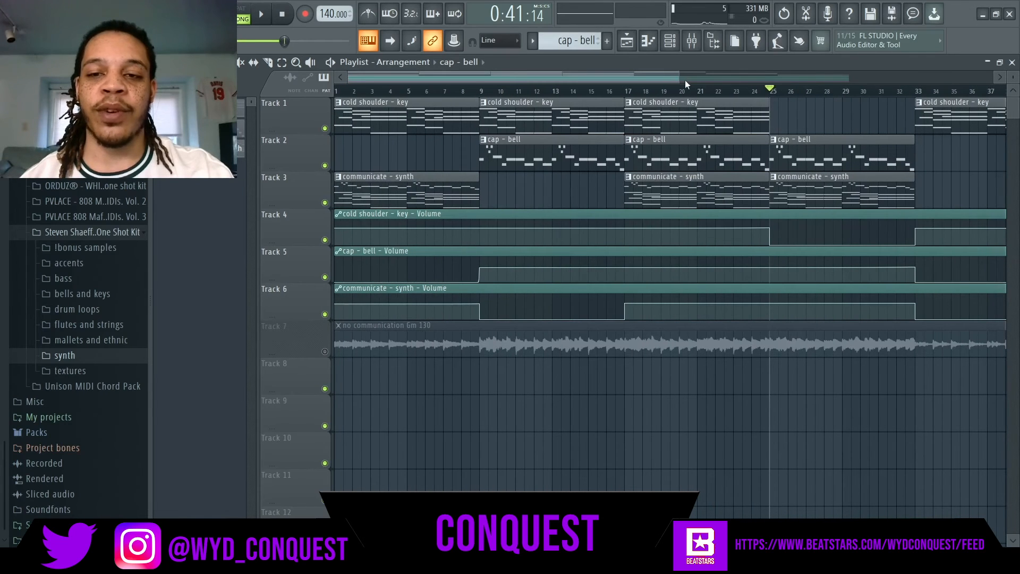
pyautogui.moveTo(684, 80); pyautogui.dragTo(914, 80)
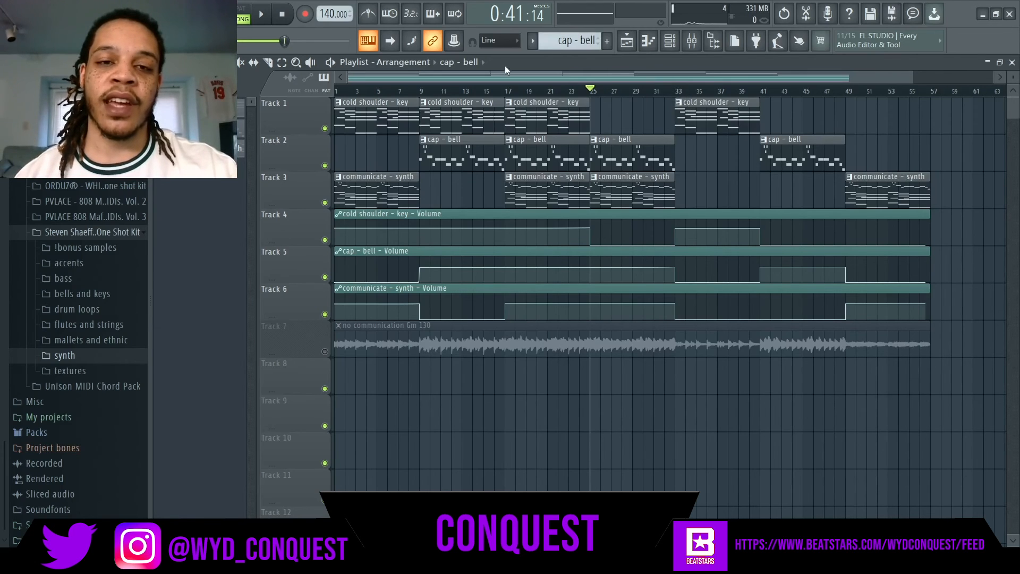
# Step: Return the song position to the start and briefly check the mixer's track faders
pyautogui.click(281, 16)
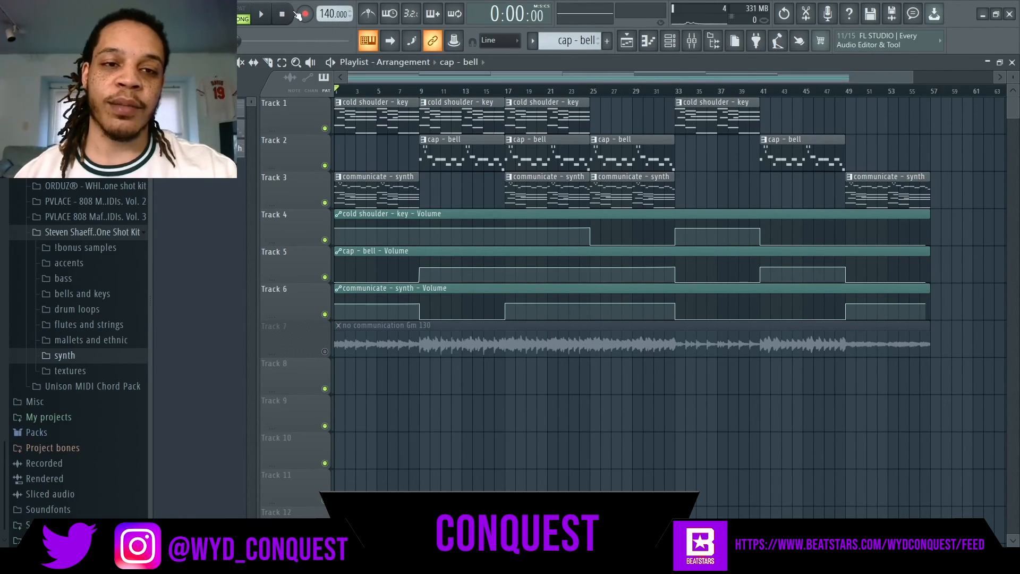
pyautogui.click(691, 43)
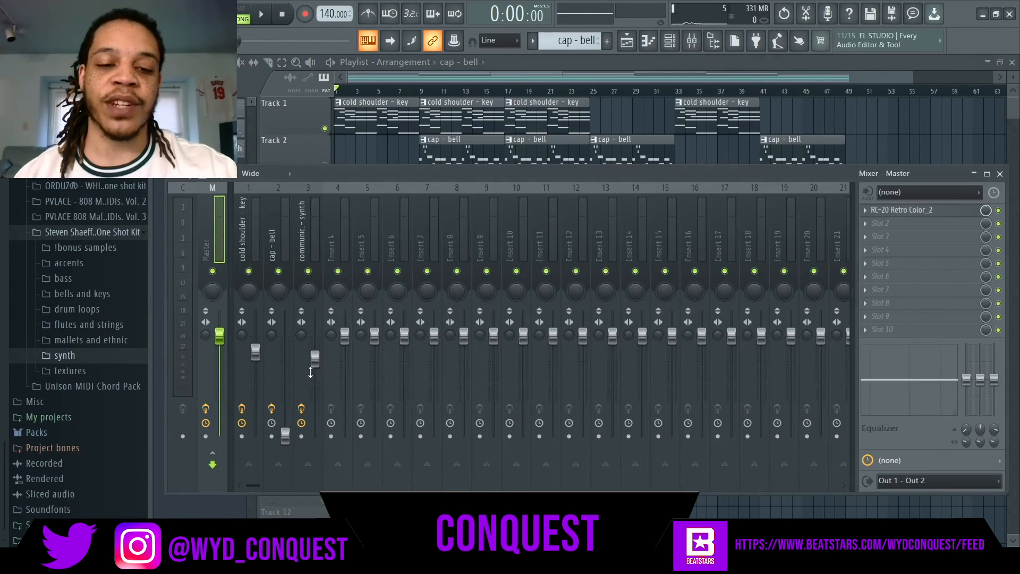
pyautogui.click(691, 43)
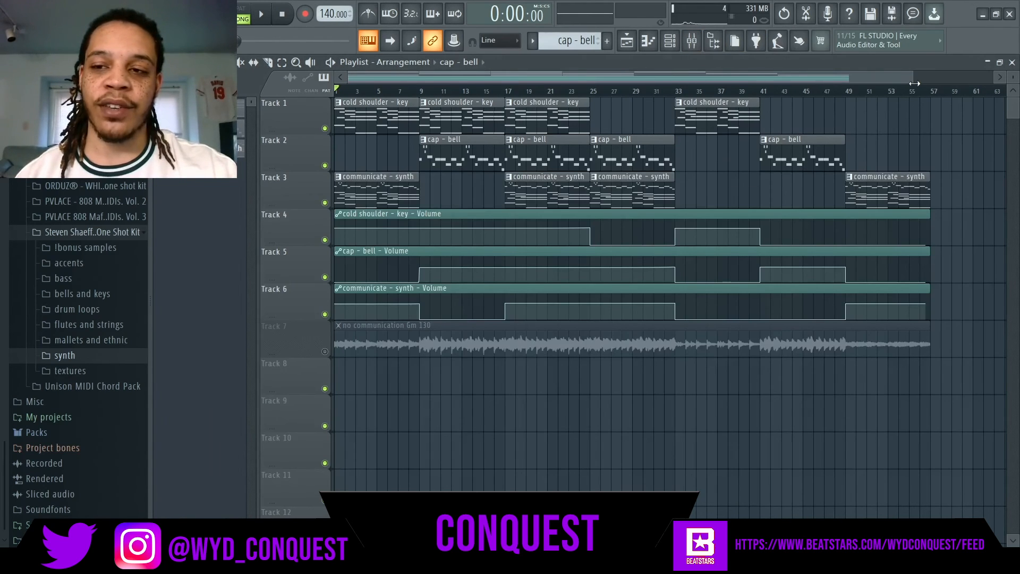
# Step: Review the pattern clips and volume automation from the opening sections through the separate single-instrument sections at the arrangement's end
pyautogui.moveTo(914, 84); pyautogui.dragTo(645, 84)
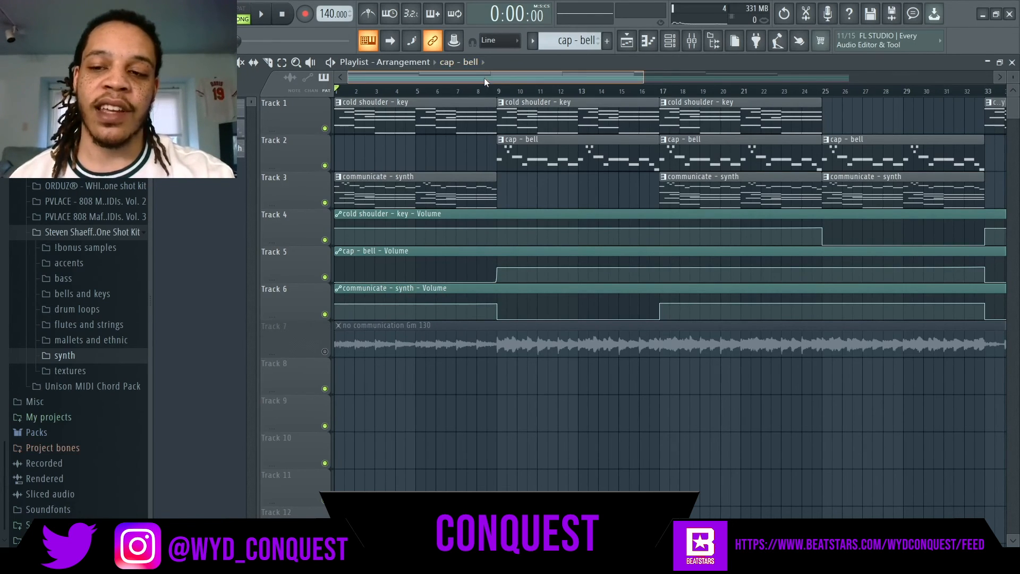
pyautogui.moveTo(483, 77); pyautogui.dragTo(445, 141)
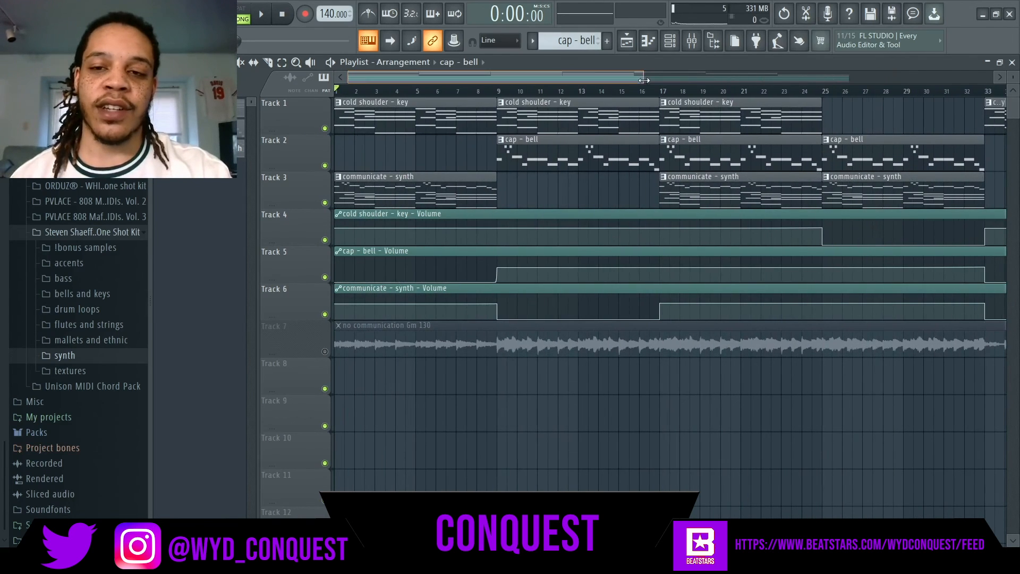
pyautogui.moveTo(643, 78); pyautogui.dragTo(856, 87)
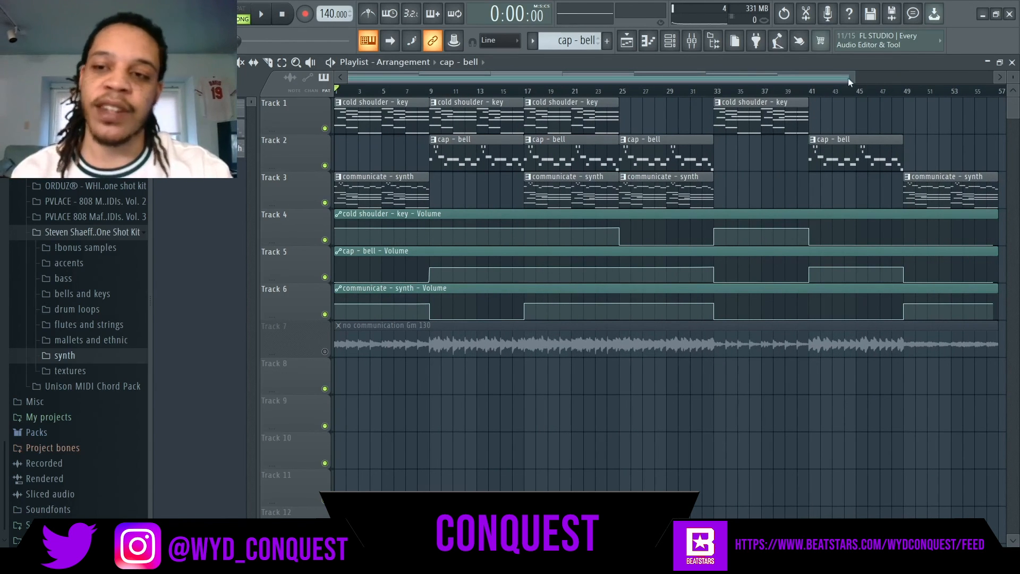
pyautogui.moveTo(855, 77); pyautogui.dragTo(636, 82)
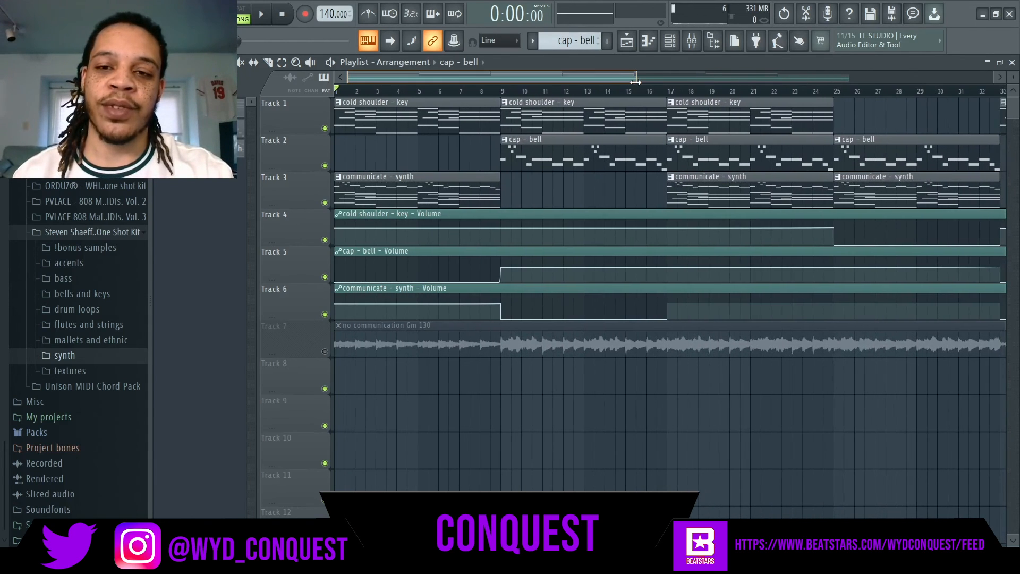
pyautogui.moveTo(635, 83); pyautogui.dragTo(867, 102)
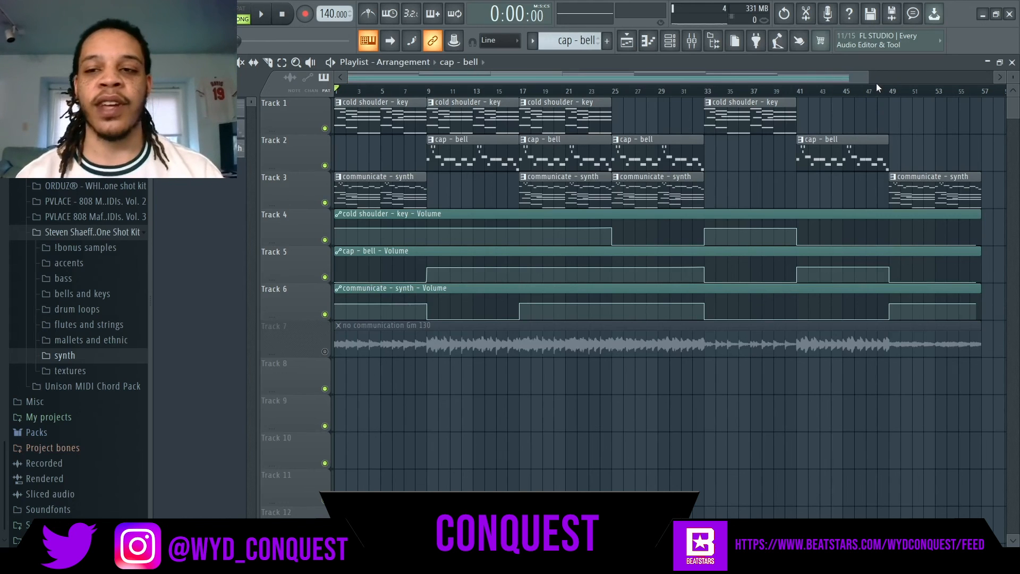
pyautogui.moveTo(866, 77); pyautogui.dragTo(929, 79)
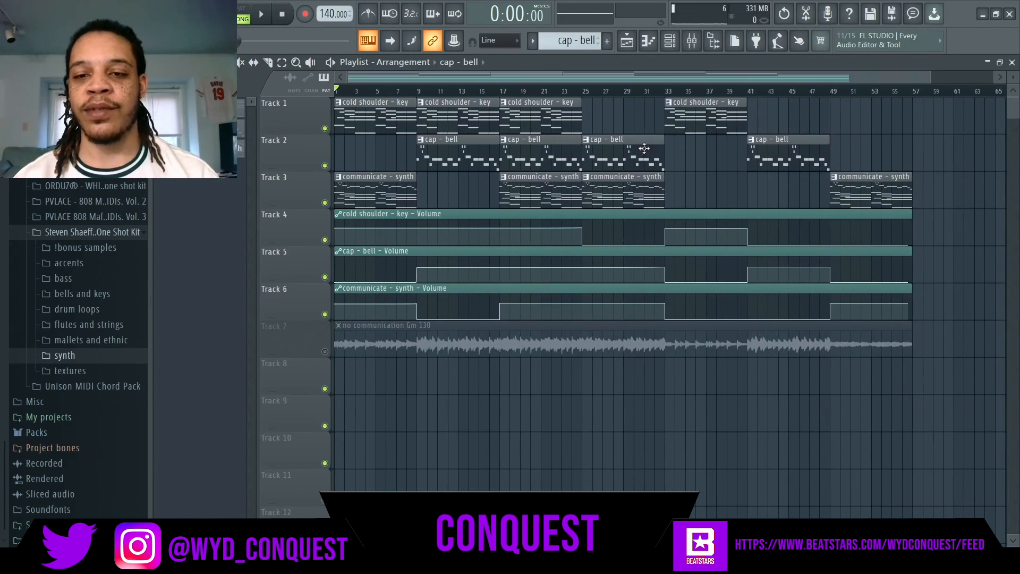